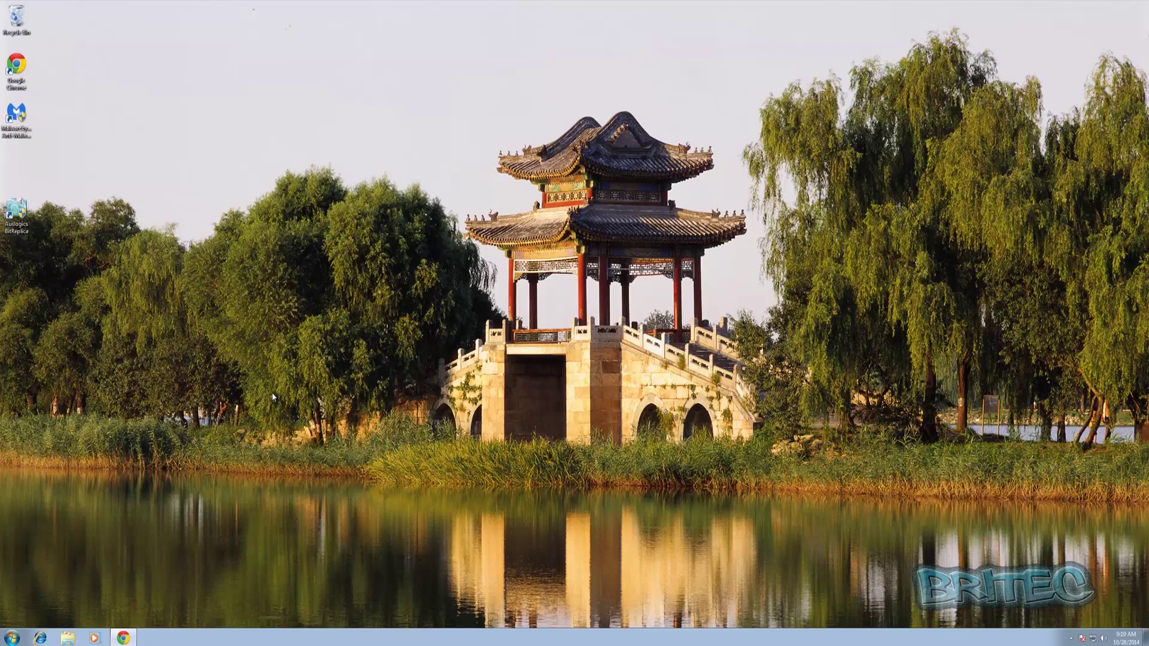
Glance at the BitReplica website, then launch Auslogics BitReplica from the desktop and allow it to make changes to the computer.
click(123, 638)
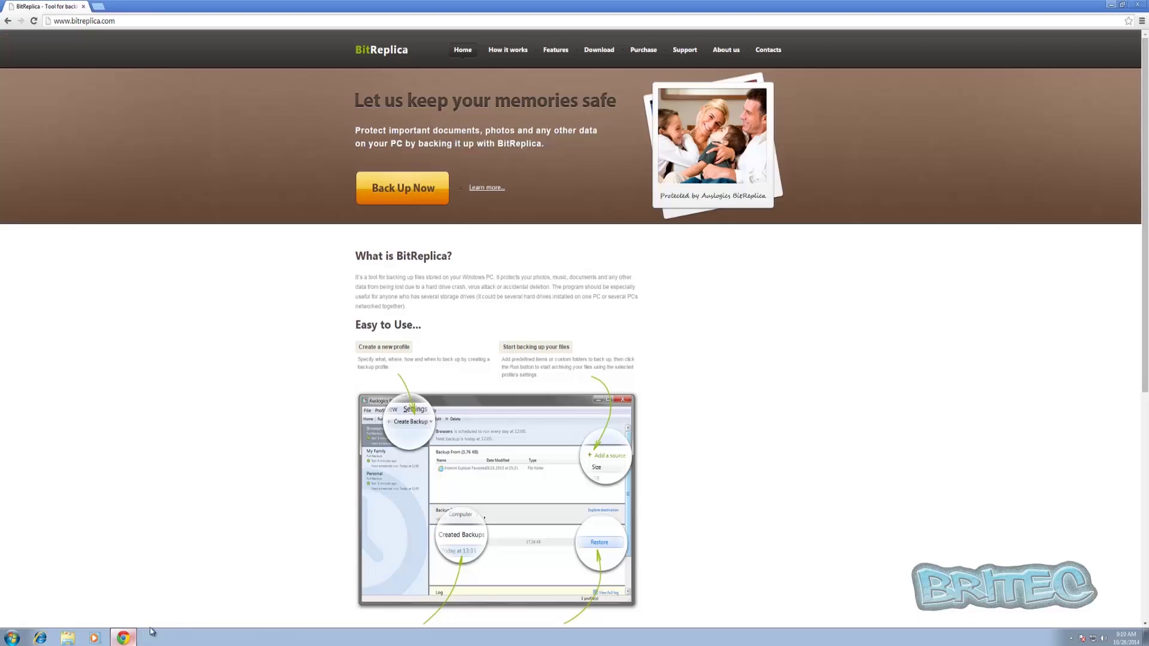
click(1139, 6)
double_click(17, 211)
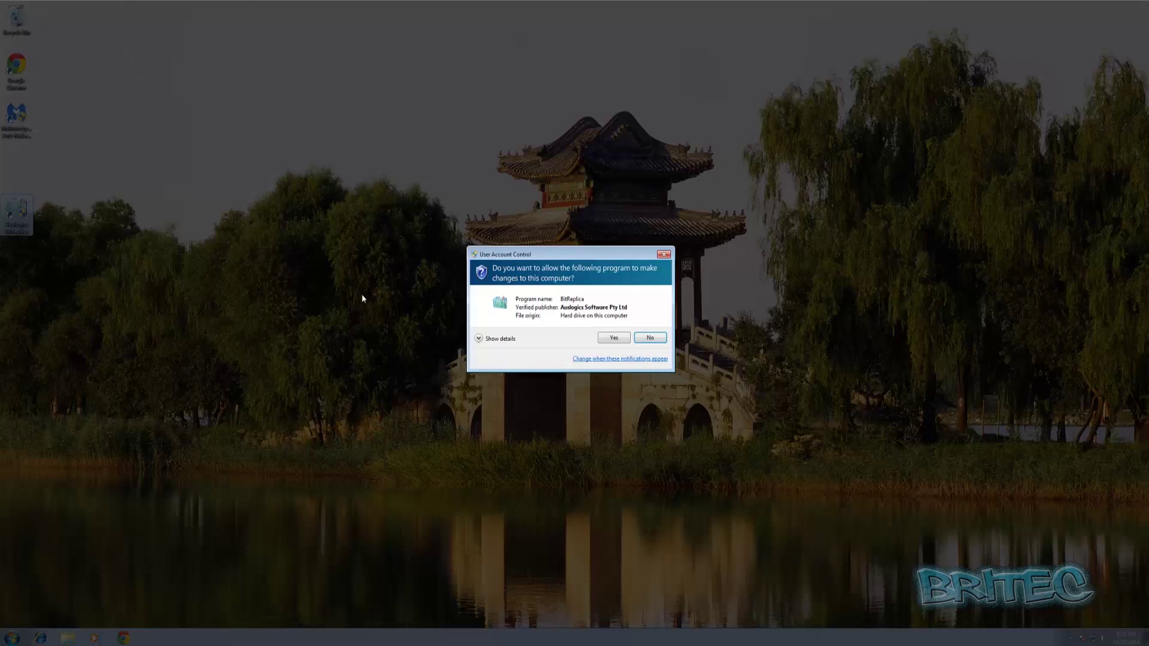
click(619, 338)
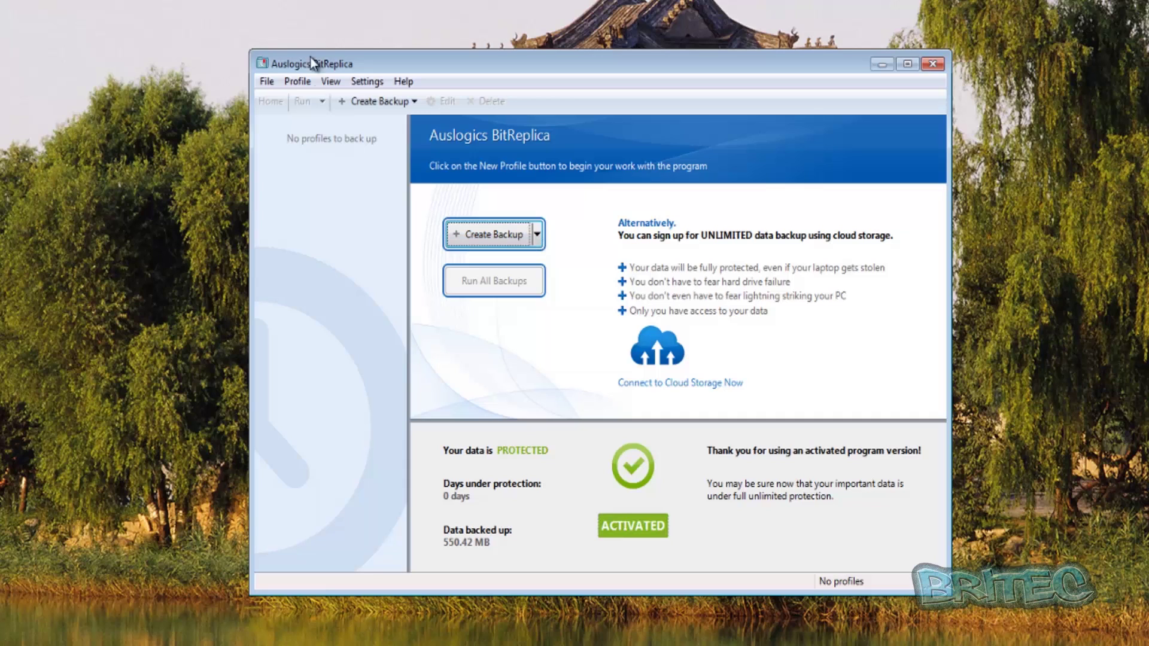
click(268, 83)
mouse_move(268, 102)
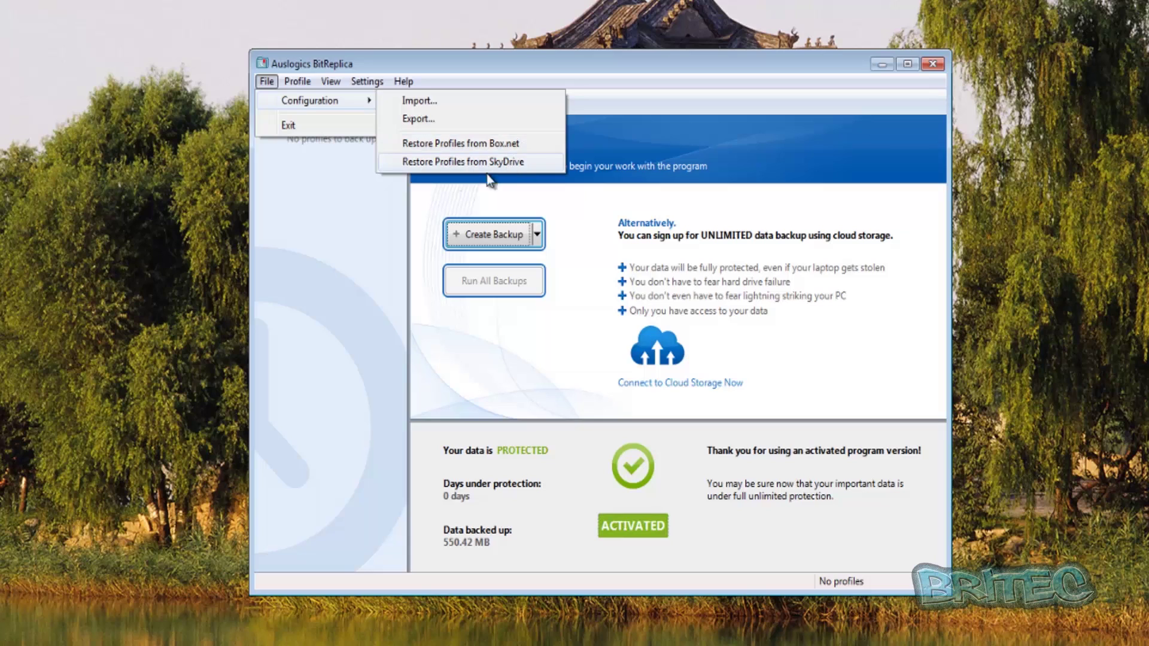
click(353, 290)
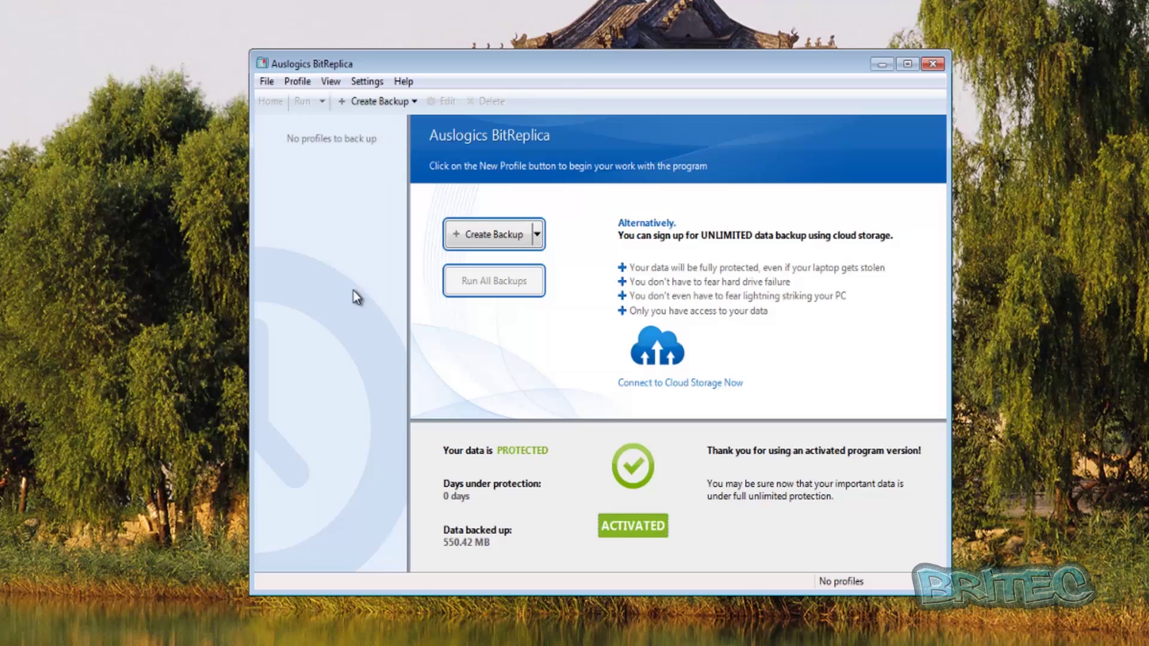
Start a local disk backup profile covering My Documents, My Music, My Pictures, My Videos, Internet Explorer Favorites and Google Chrome Profile.
click(537, 235)
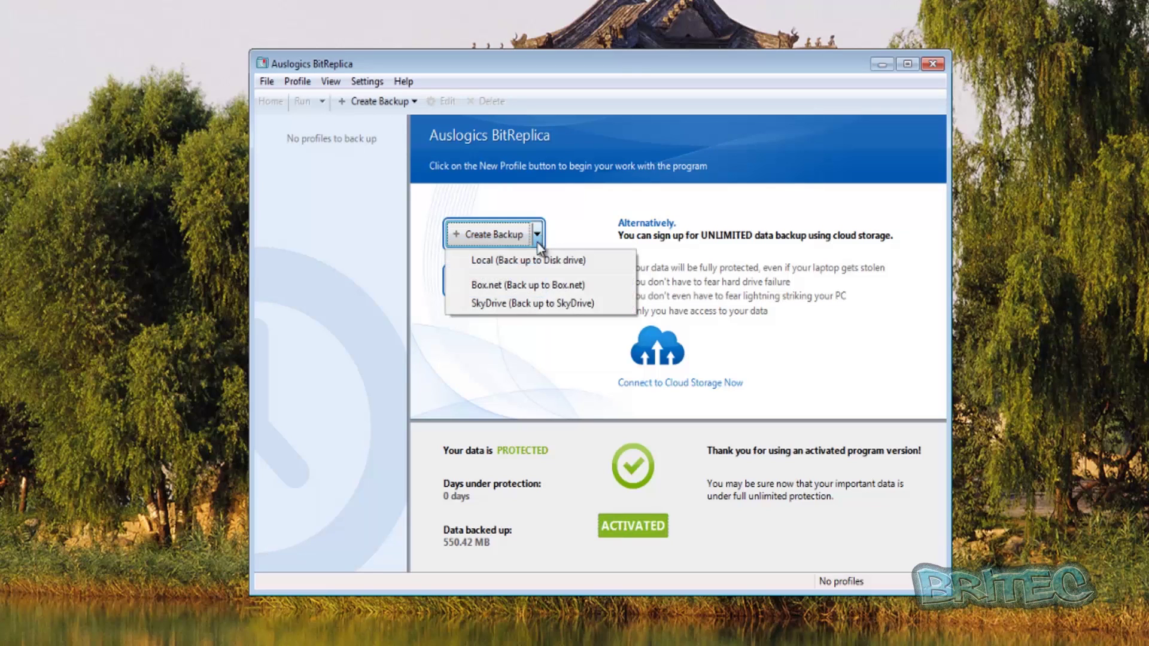
click(504, 264)
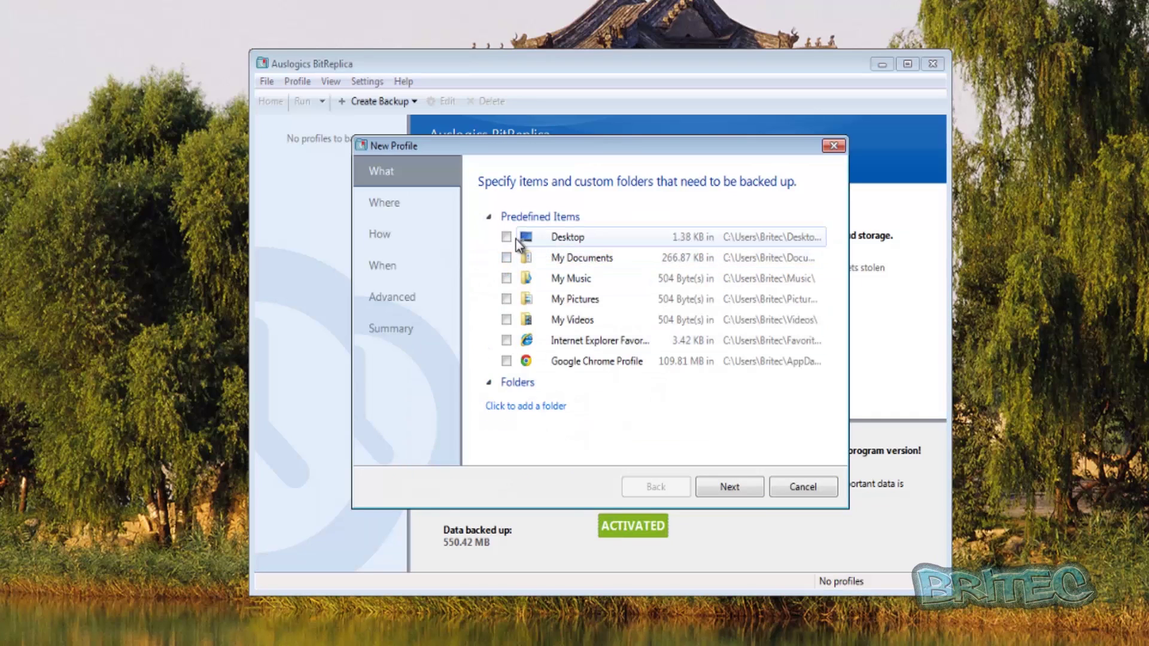
click(507, 258)
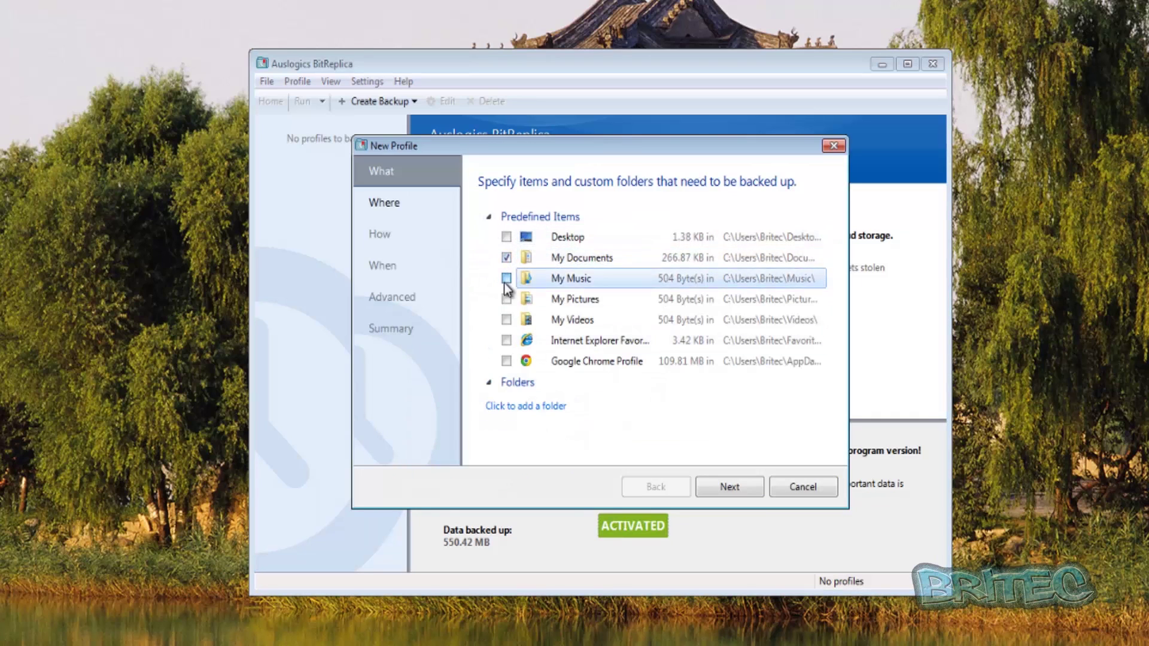
click(506, 279)
click(506, 299)
click(506, 320)
click(507, 340)
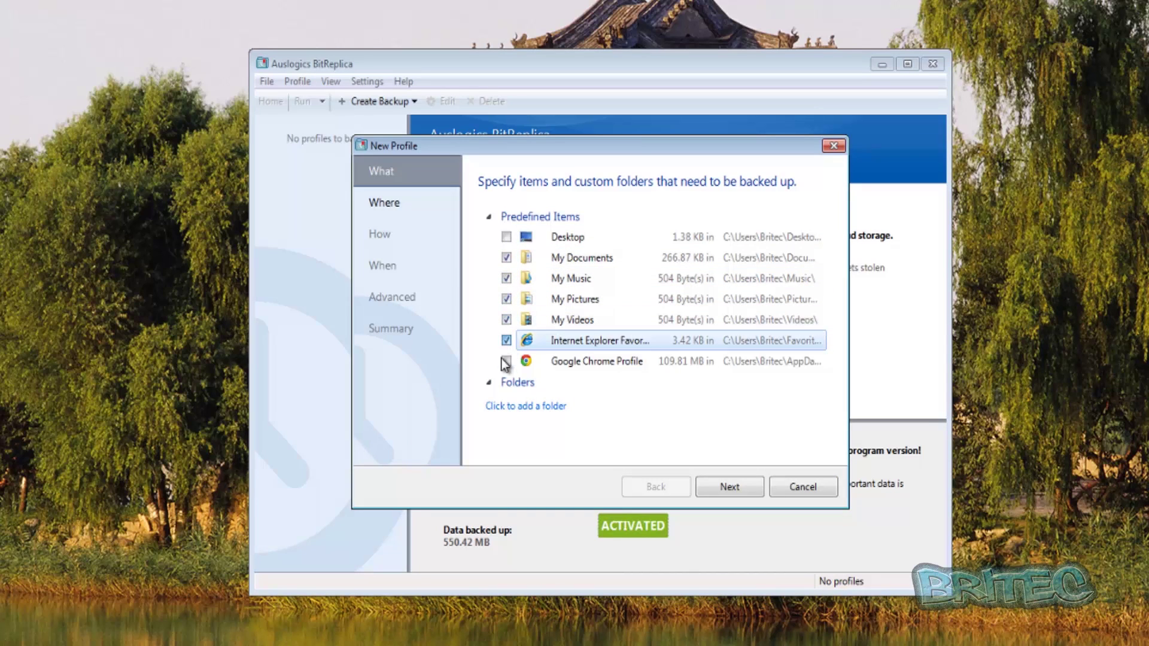
click(507, 361)
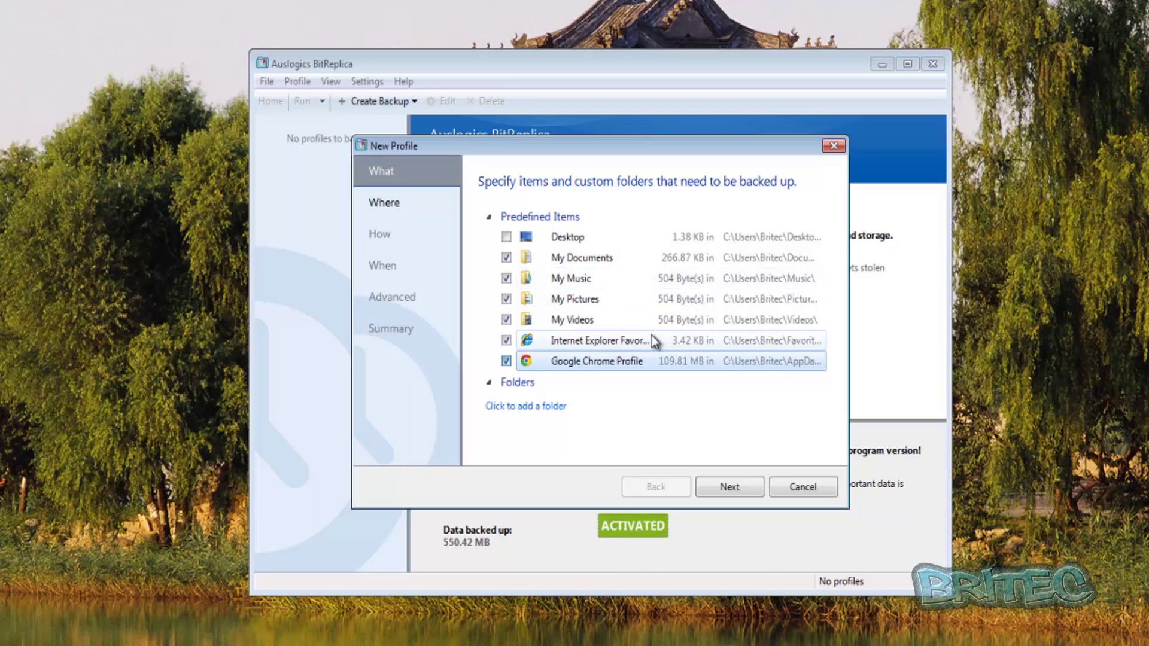
click(513, 408)
drag(587, 220, 592, 161)
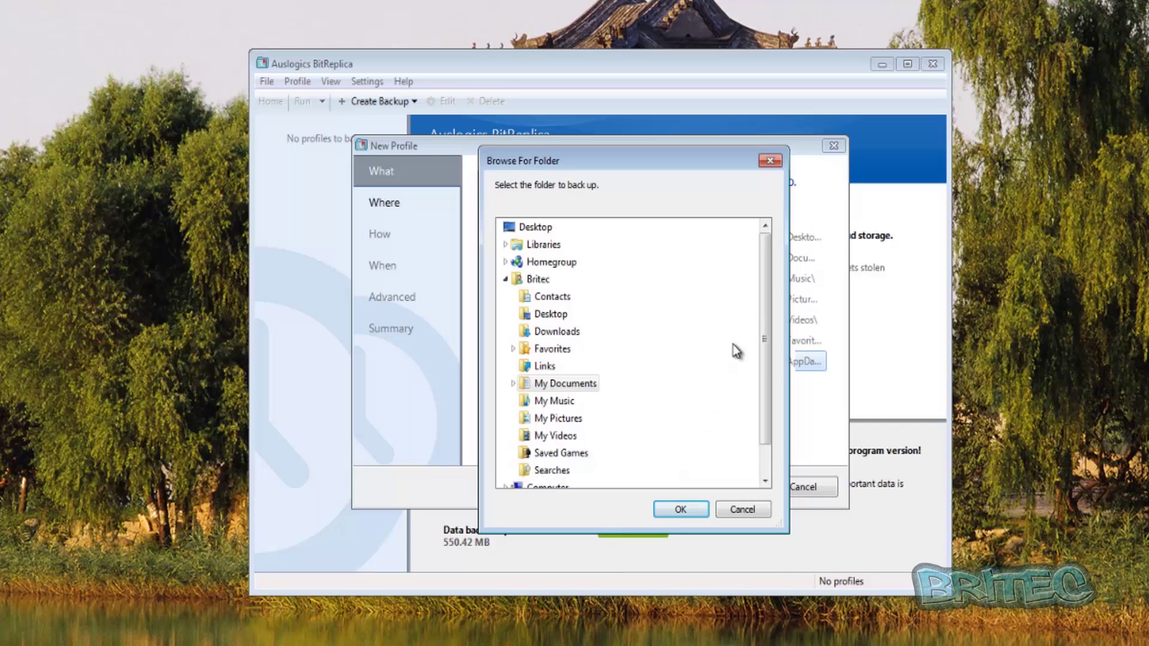
drag(767, 324, 764, 412)
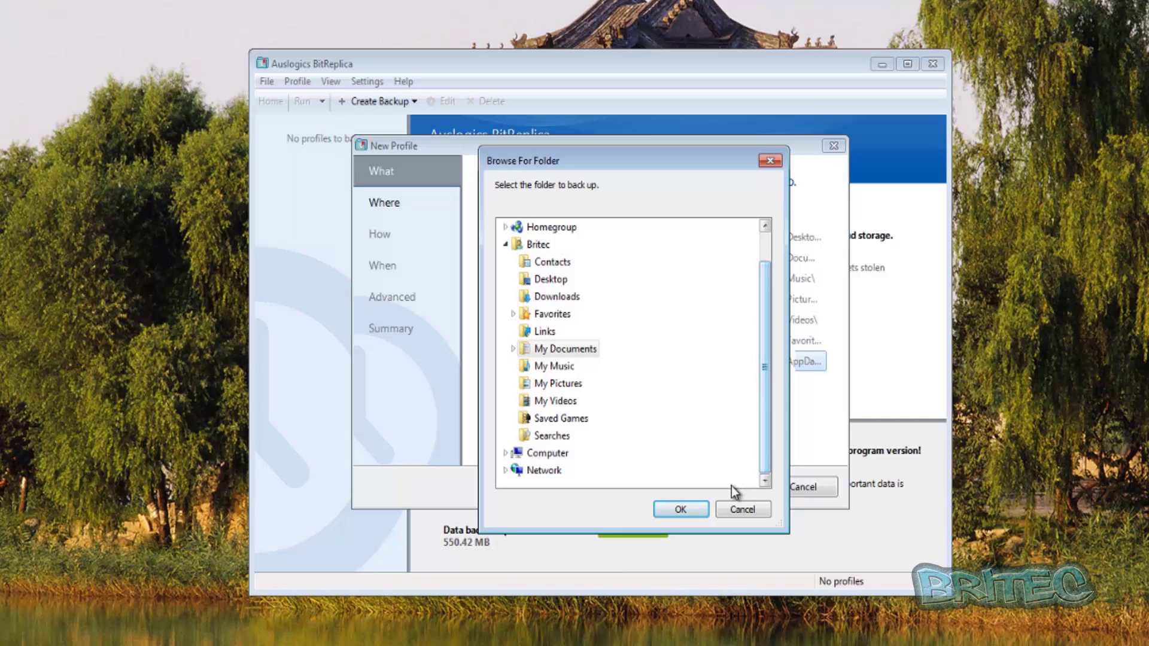
click(743, 509)
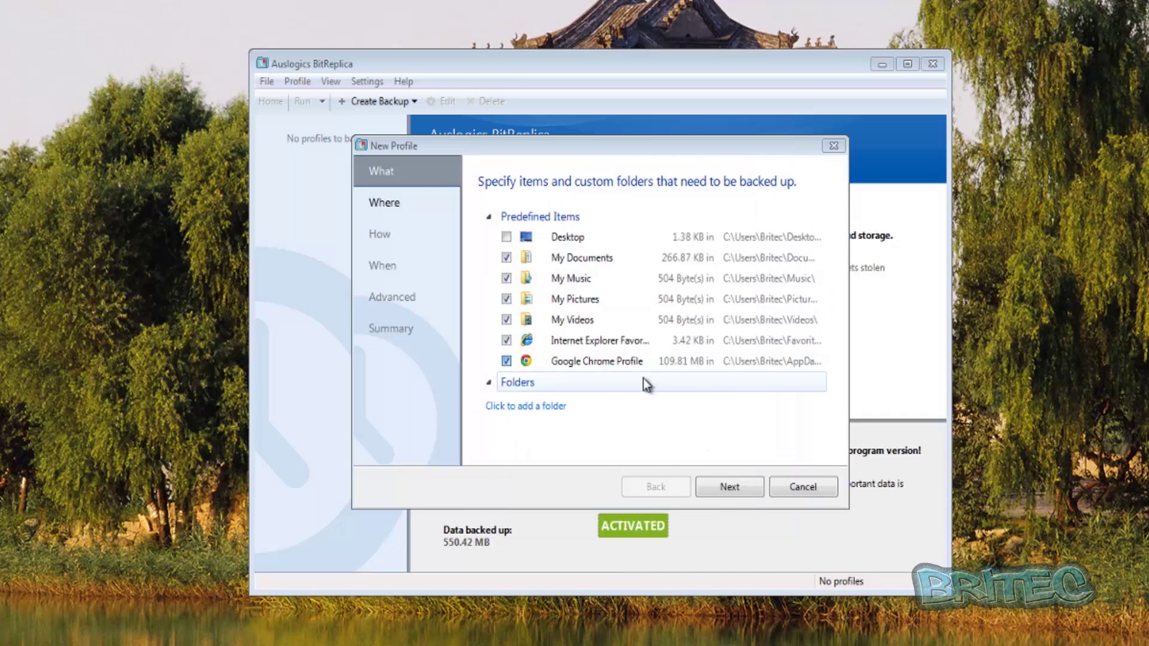
Make a new desktop folder named backup the backup destination and check the program's suggestion for the best location.
click(733, 487)
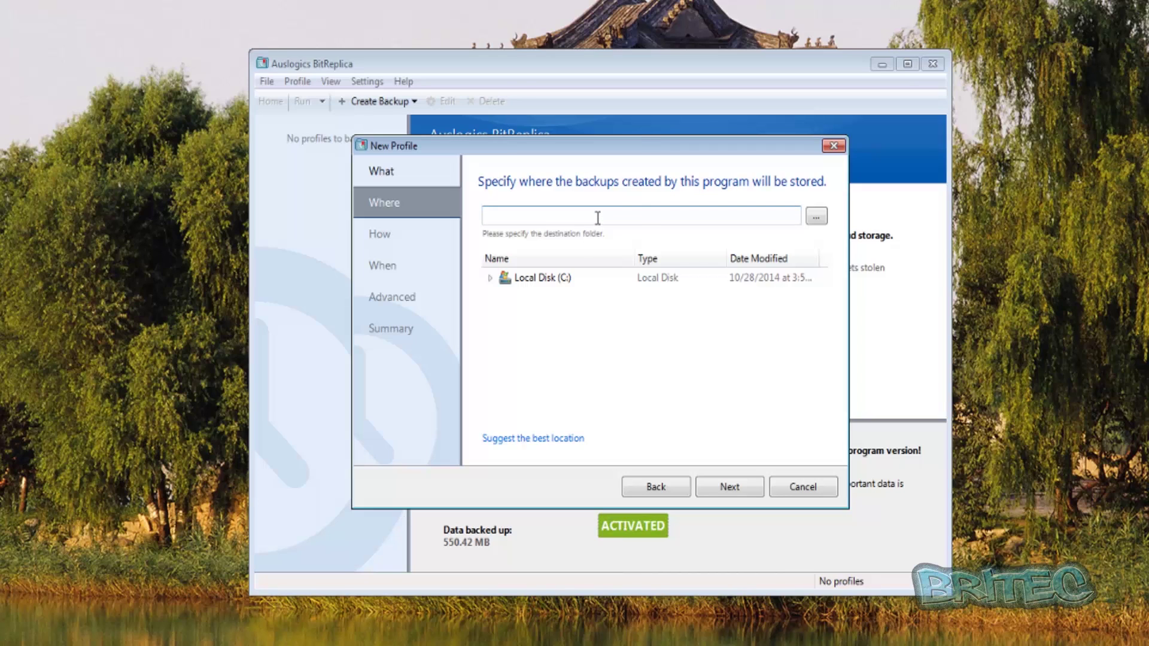
click(643, 215)
click(818, 218)
drag(556, 225, 563, 179)
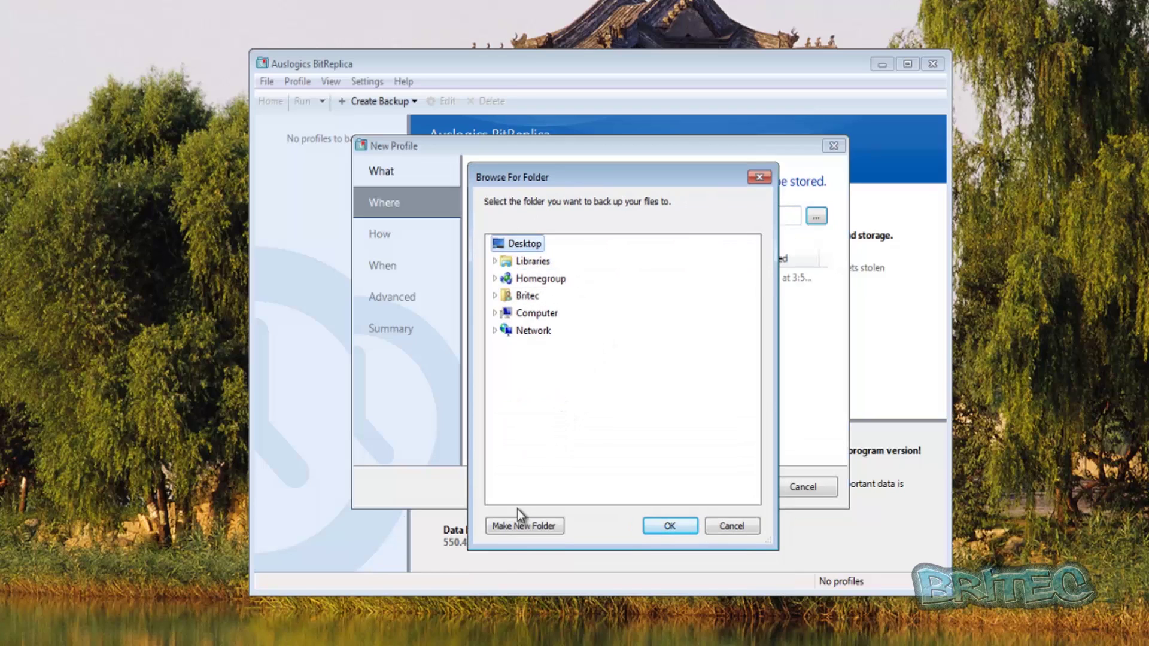
click(537, 526)
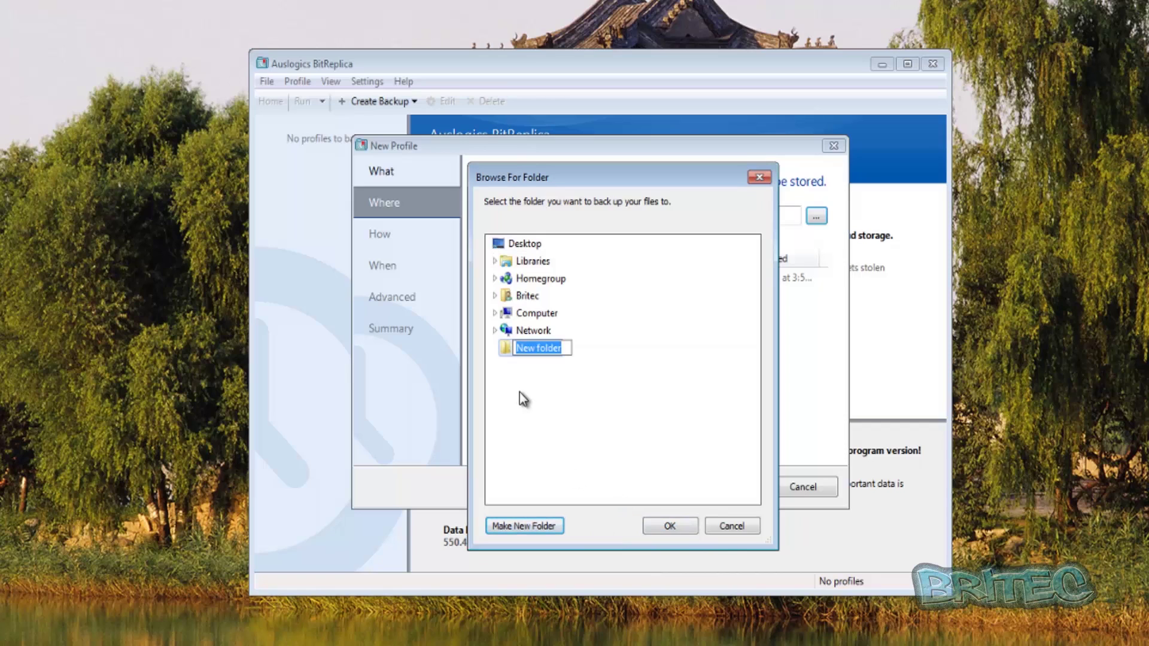
text(backup)
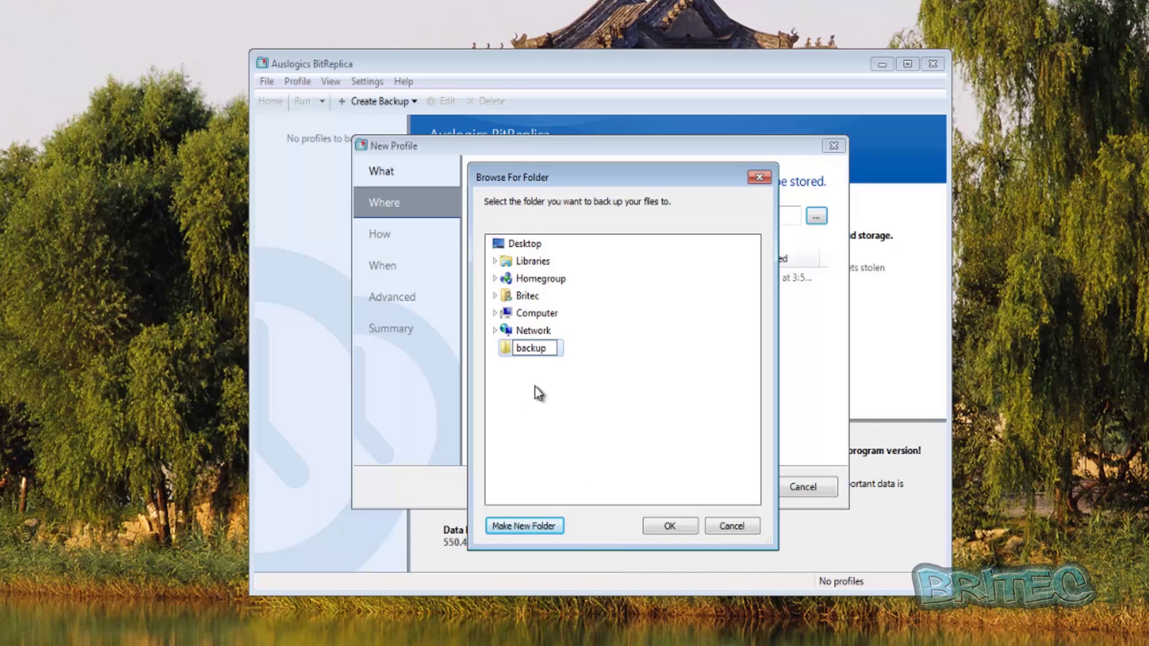
key(Return)
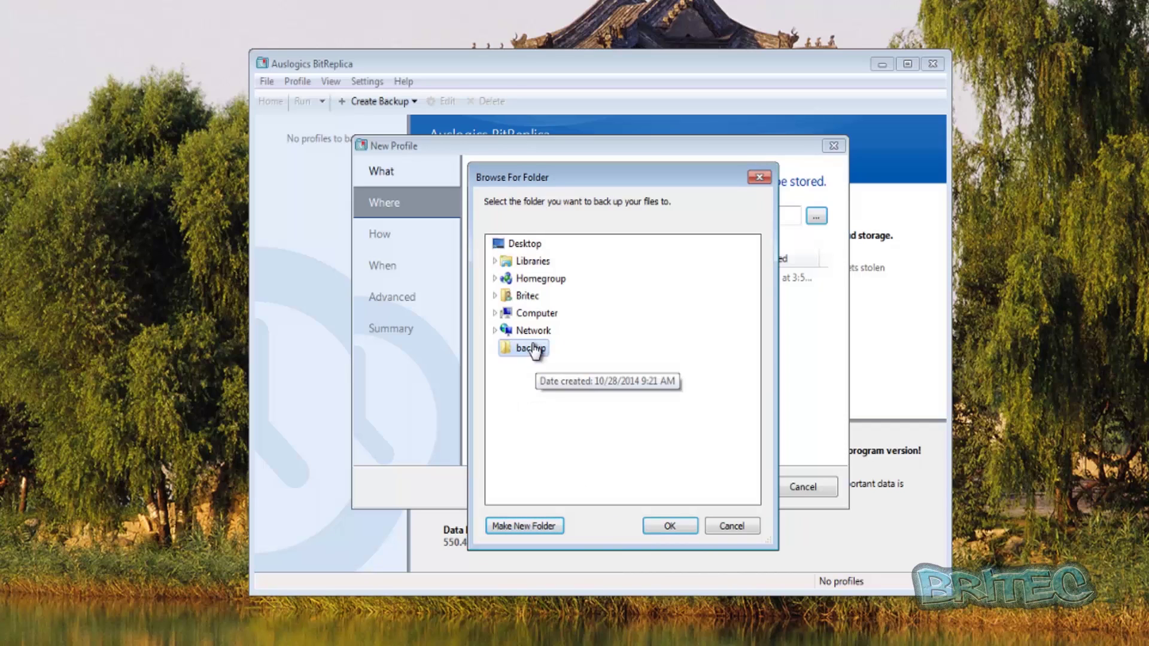
click(670, 527)
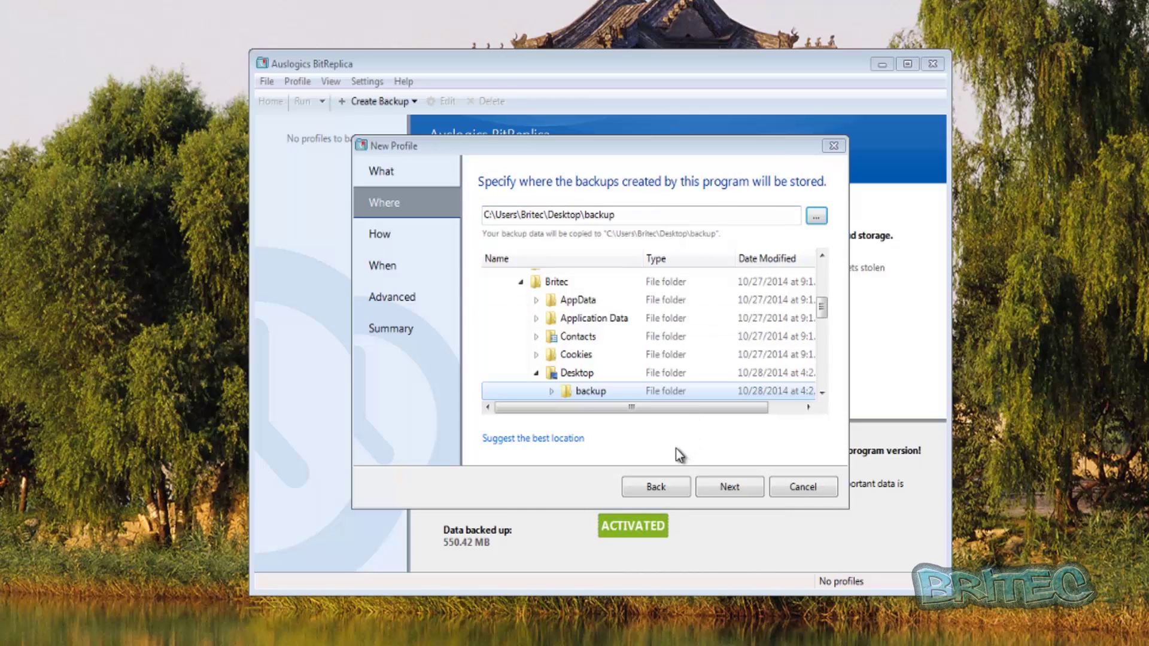
click(523, 444)
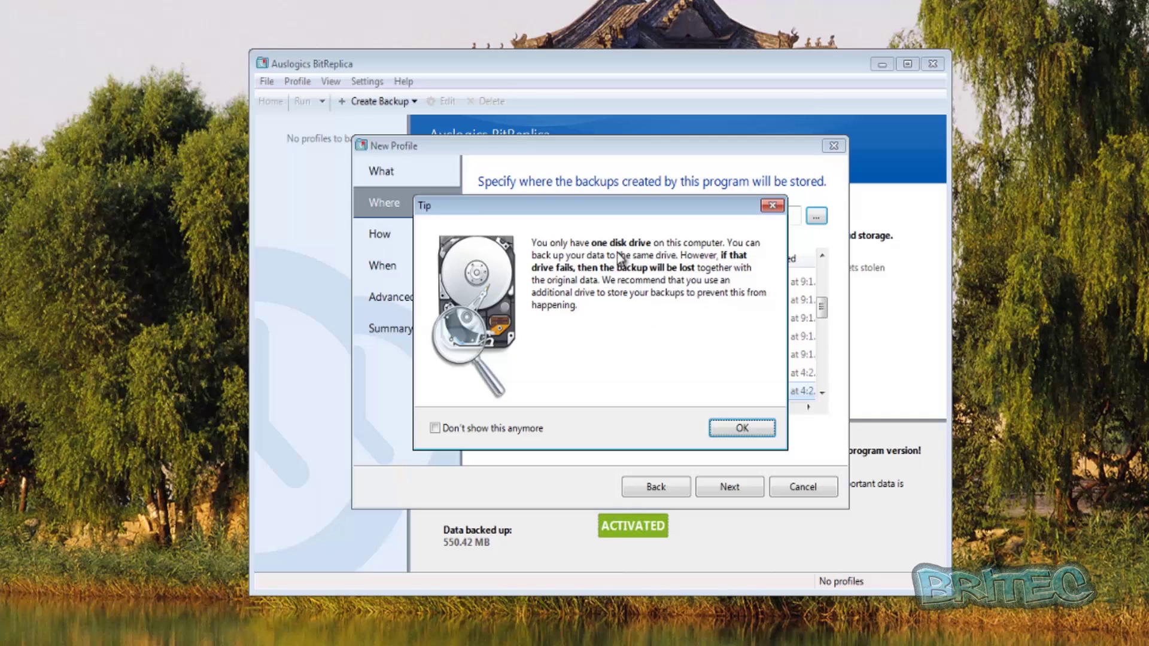
click(742, 429)
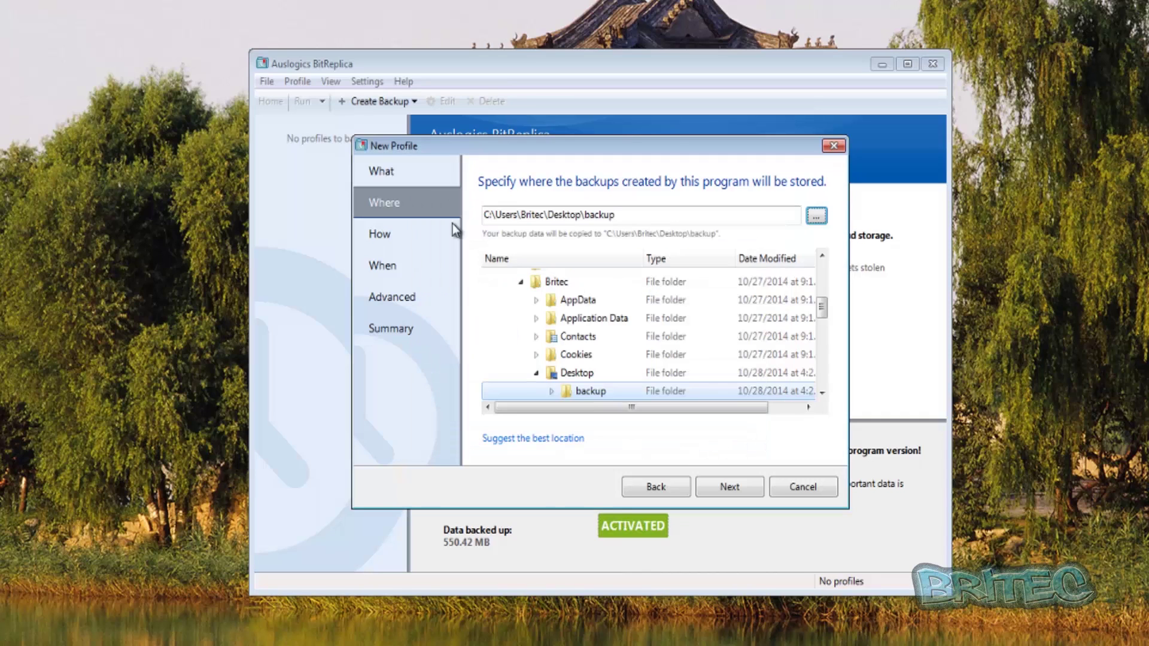
Choose Simple Backup as the backup method and schedule the backup to run Manually.
click(733, 488)
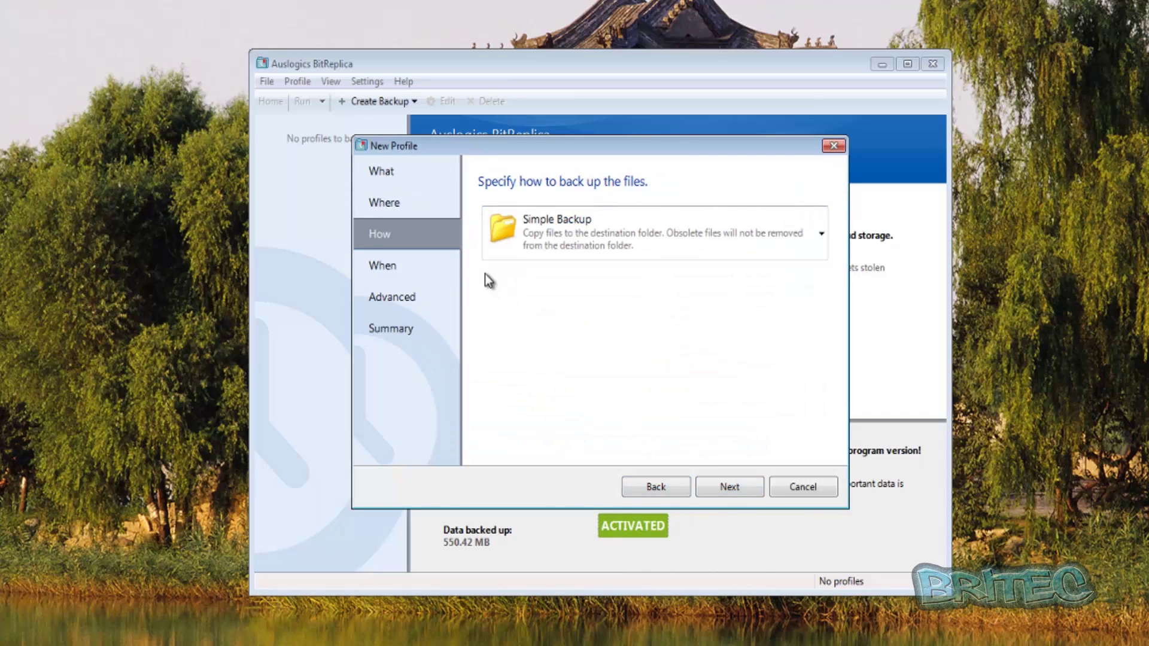
click(822, 234)
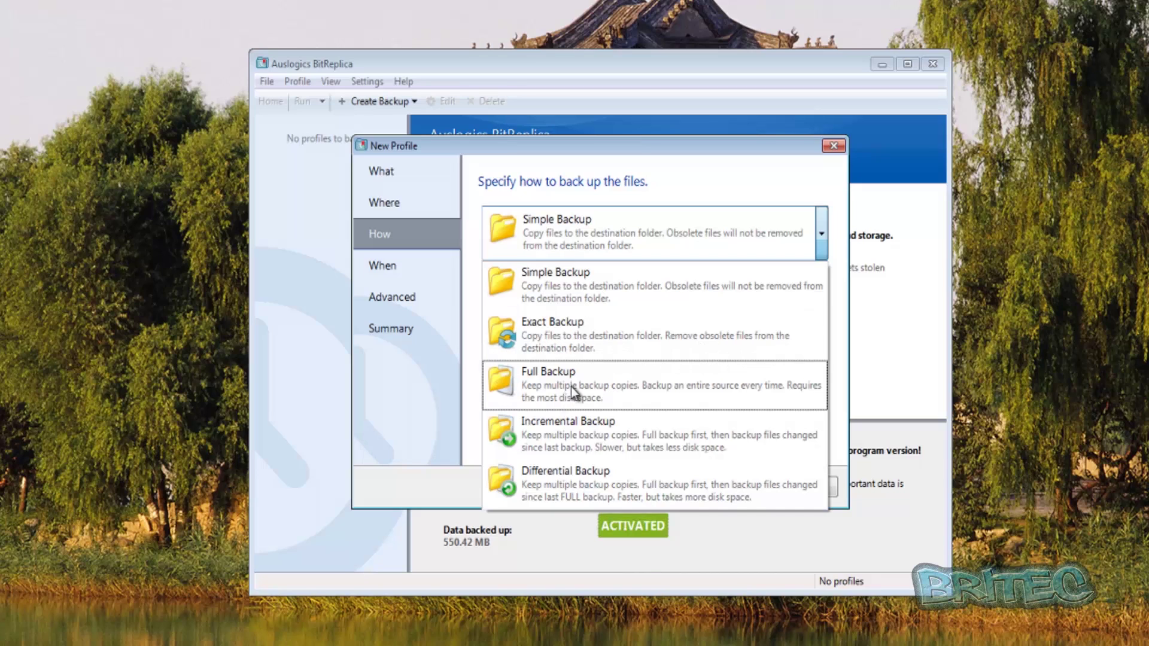
click(552, 281)
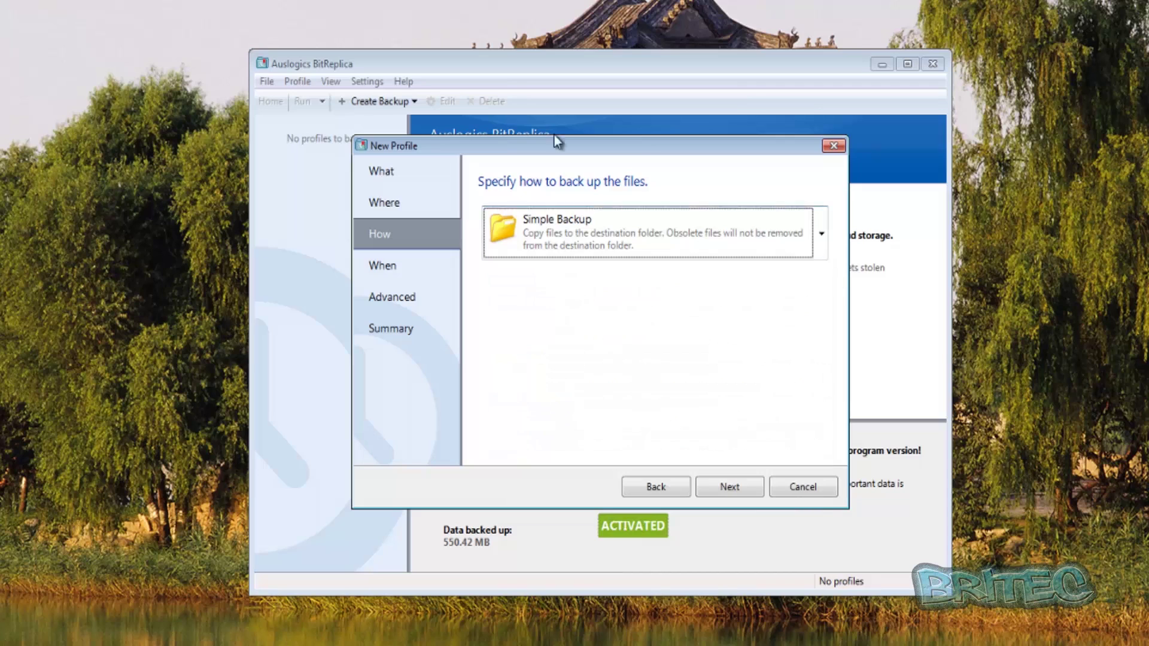
click(716, 487)
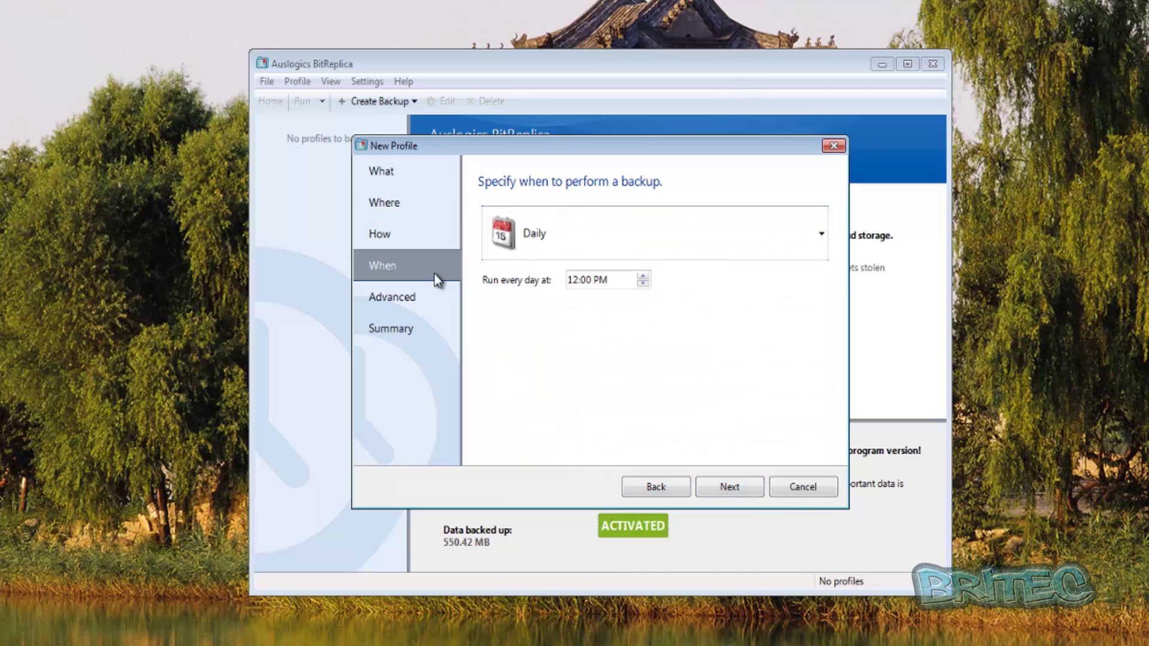
click(822, 238)
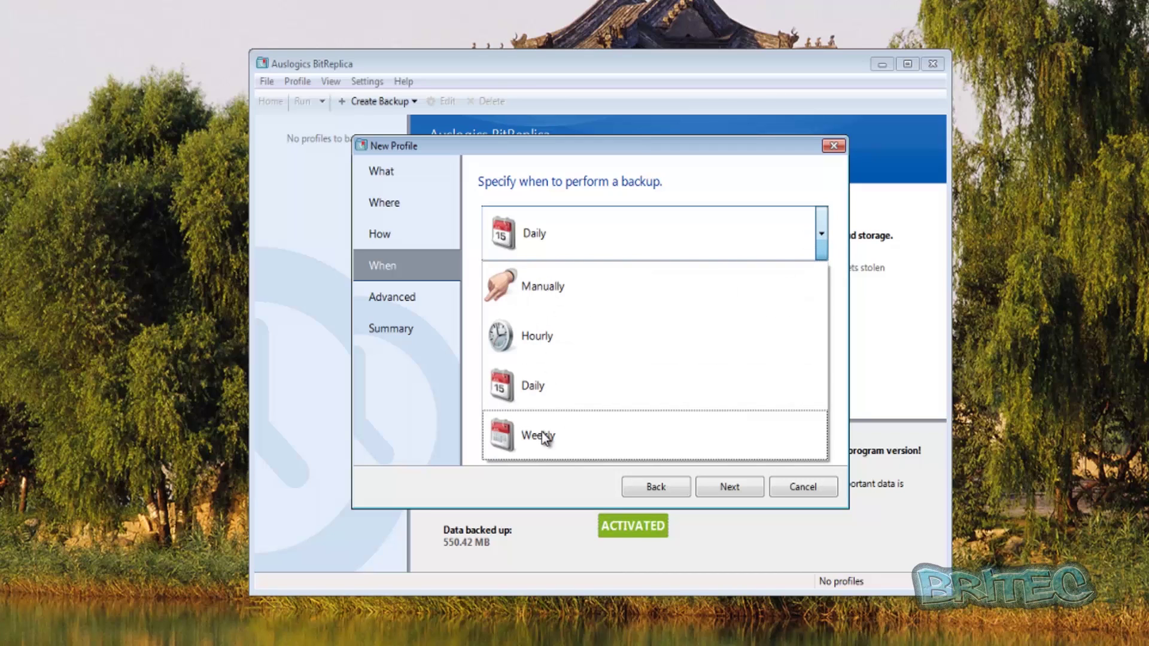
click(529, 296)
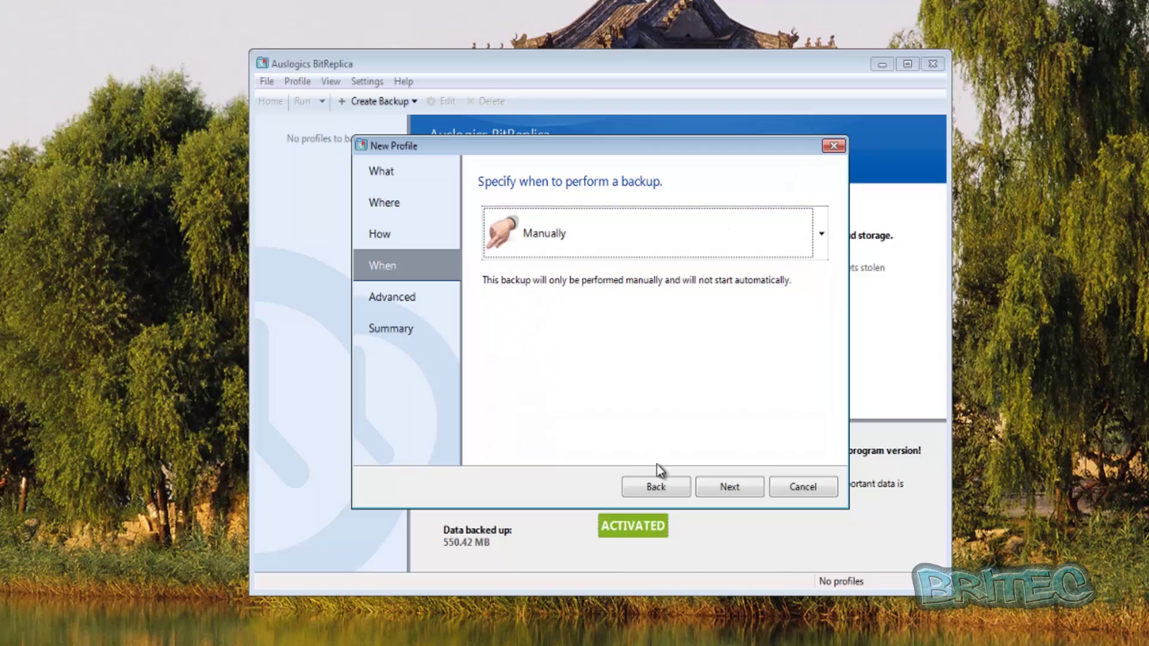
Enable verifying files after copying to the destination in the advanced settings and finish creating the profile.
click(740, 488)
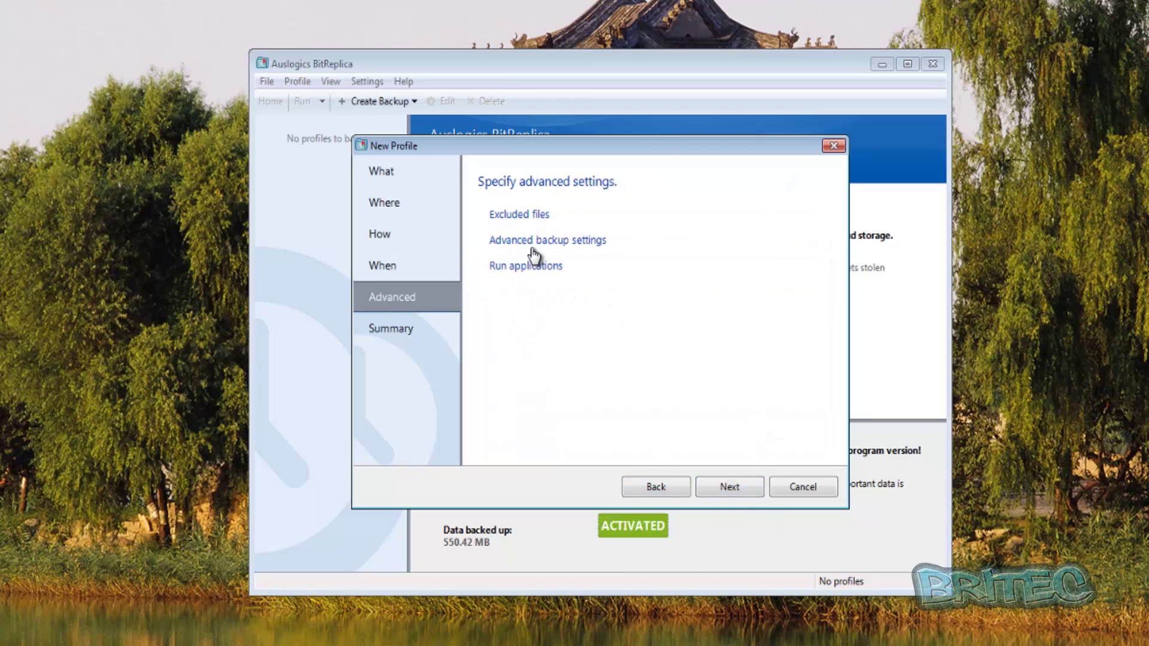
click(522, 215)
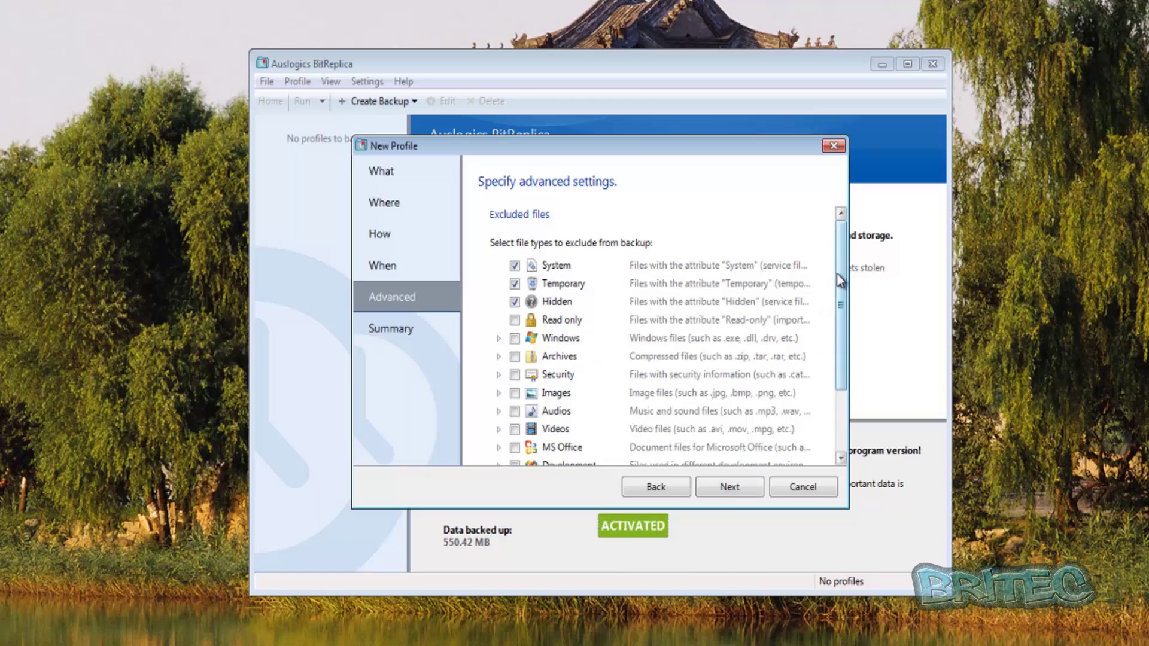
scroll(843, 265, down, 5)
click(538, 455)
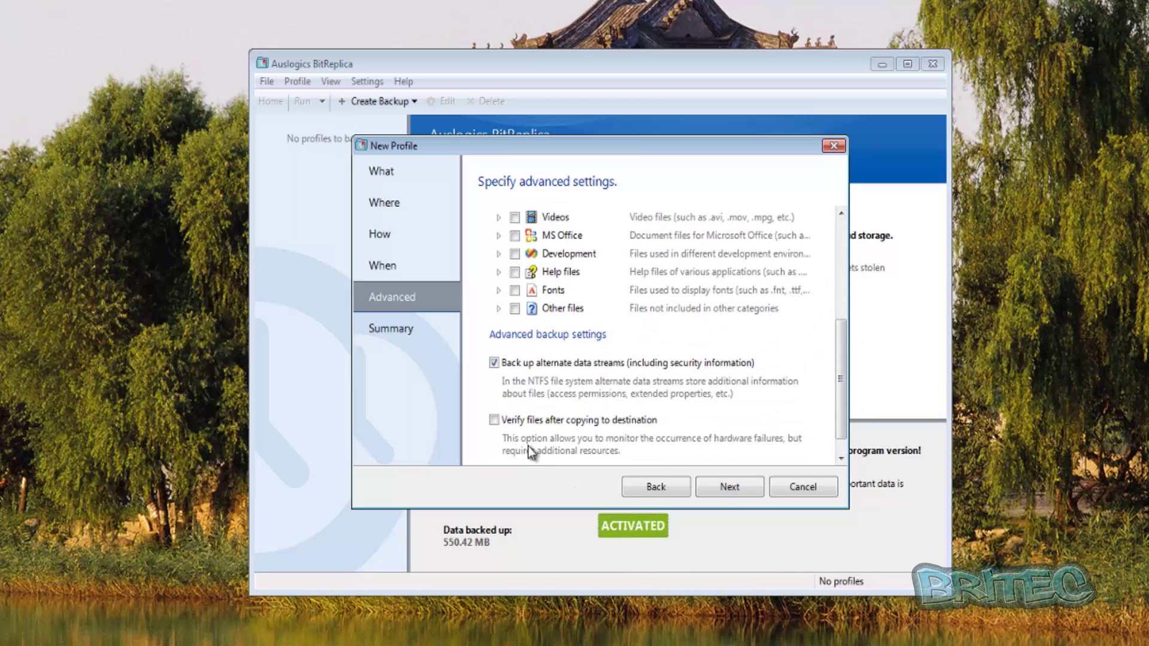
click(495, 421)
drag(838, 378, 849, 432)
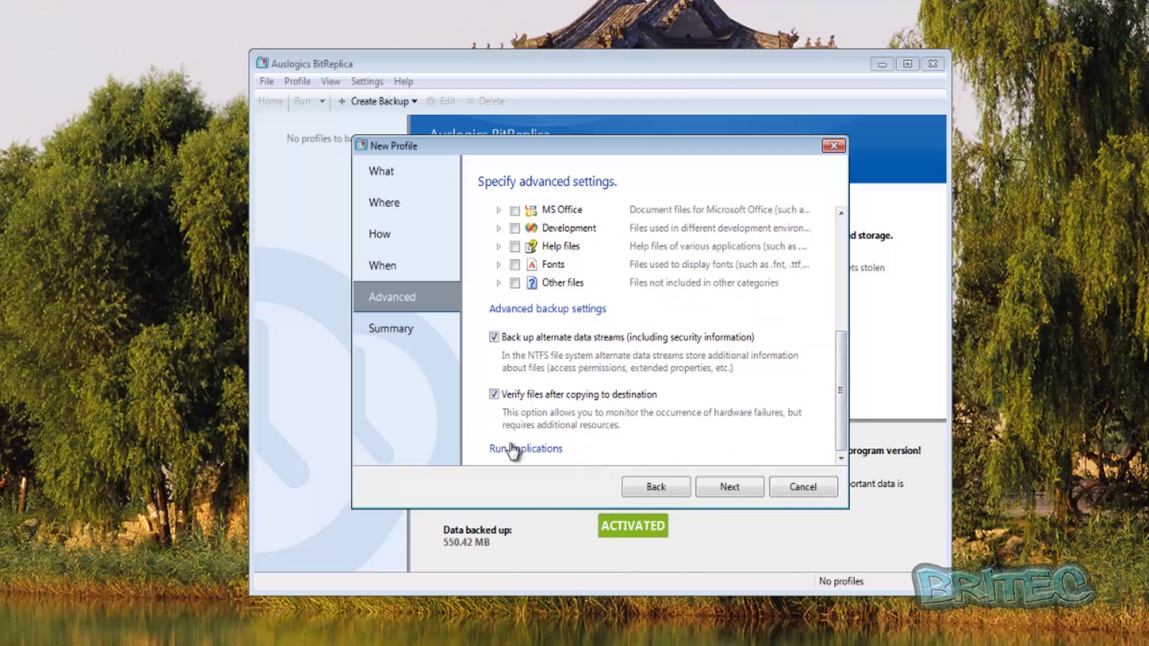
scroll(513, 452, down, 3)
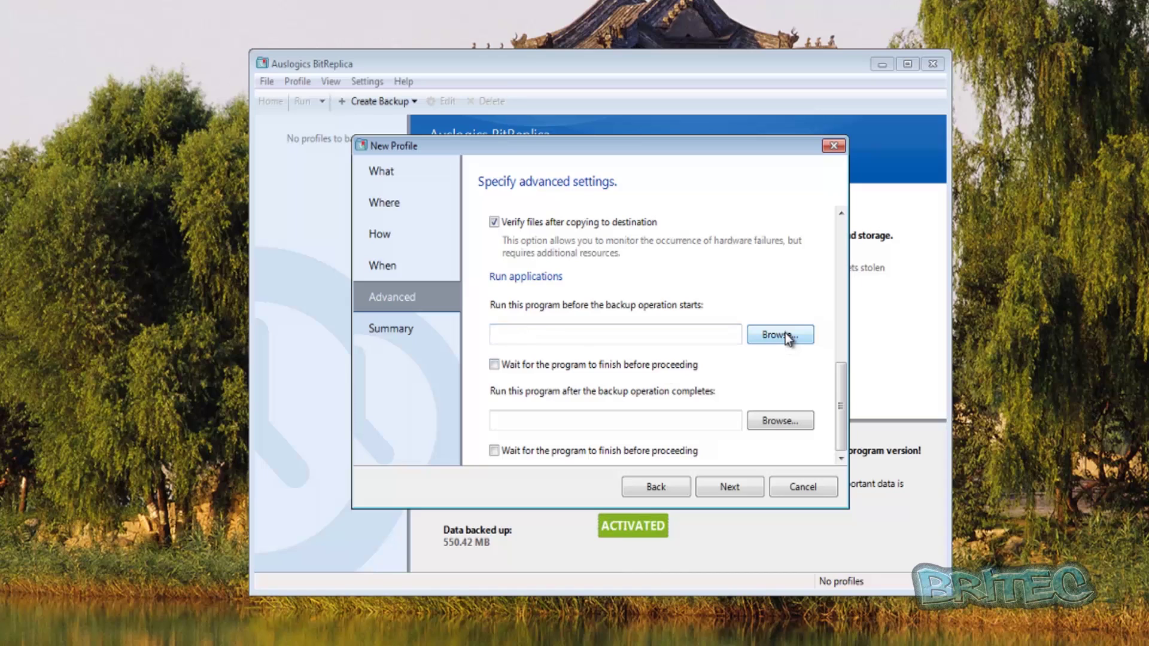
click(729, 487)
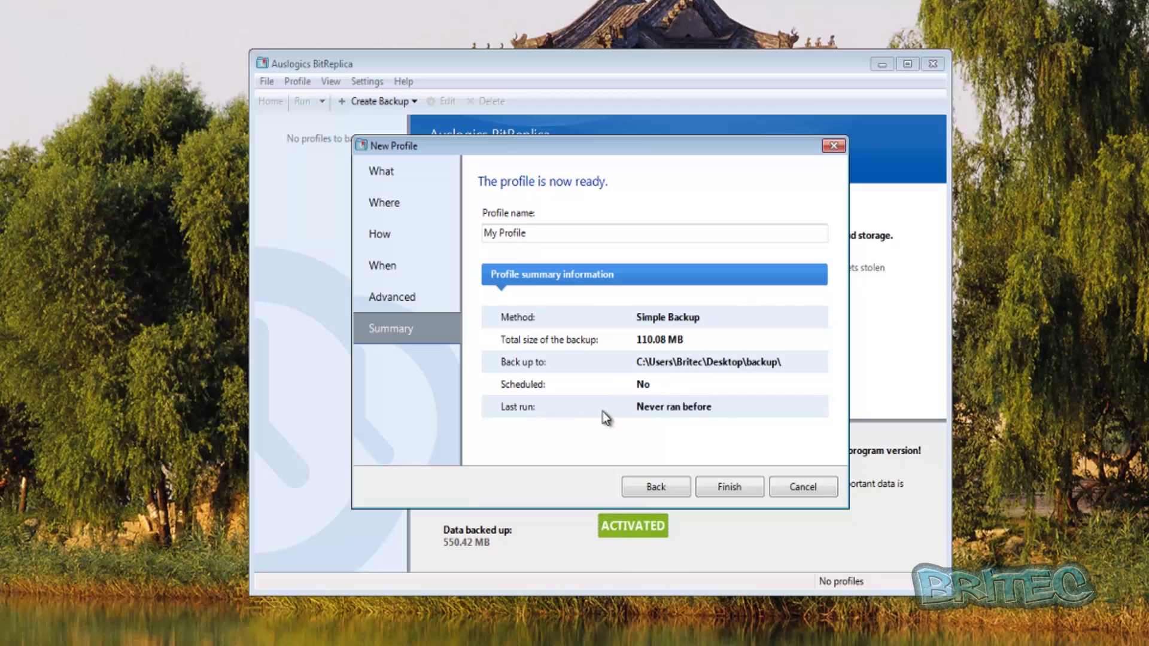
click(729, 486)
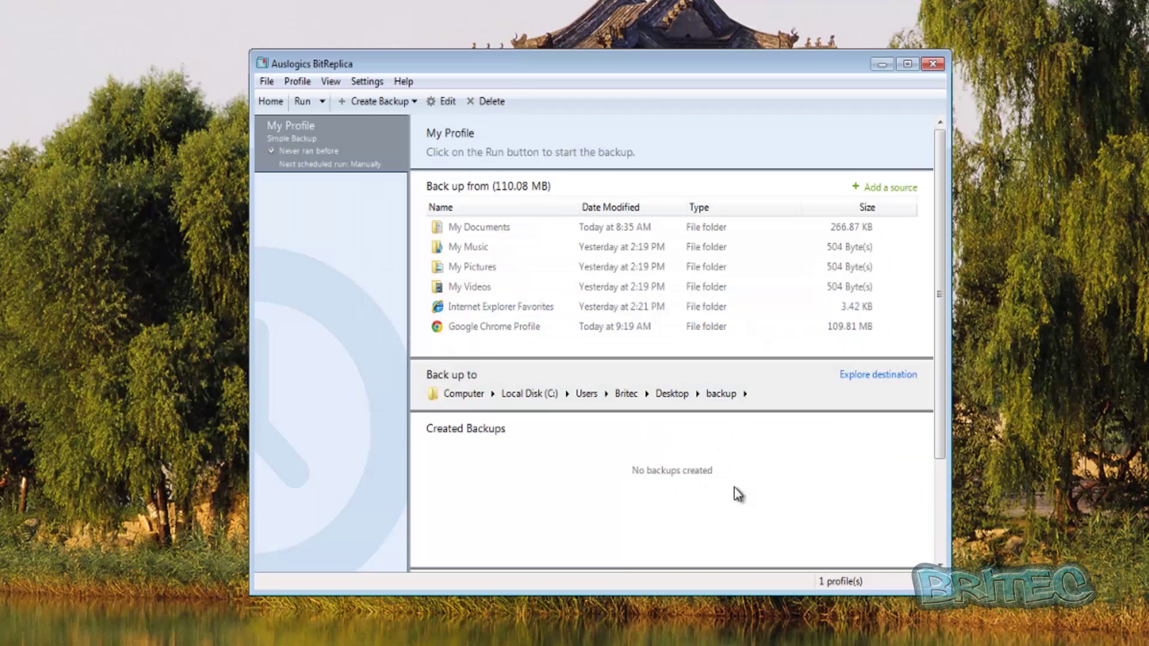
Run all backups for the new My Profile, and repeat the full backup run once more.
mouse_move(293, 142)
right_click(323, 137)
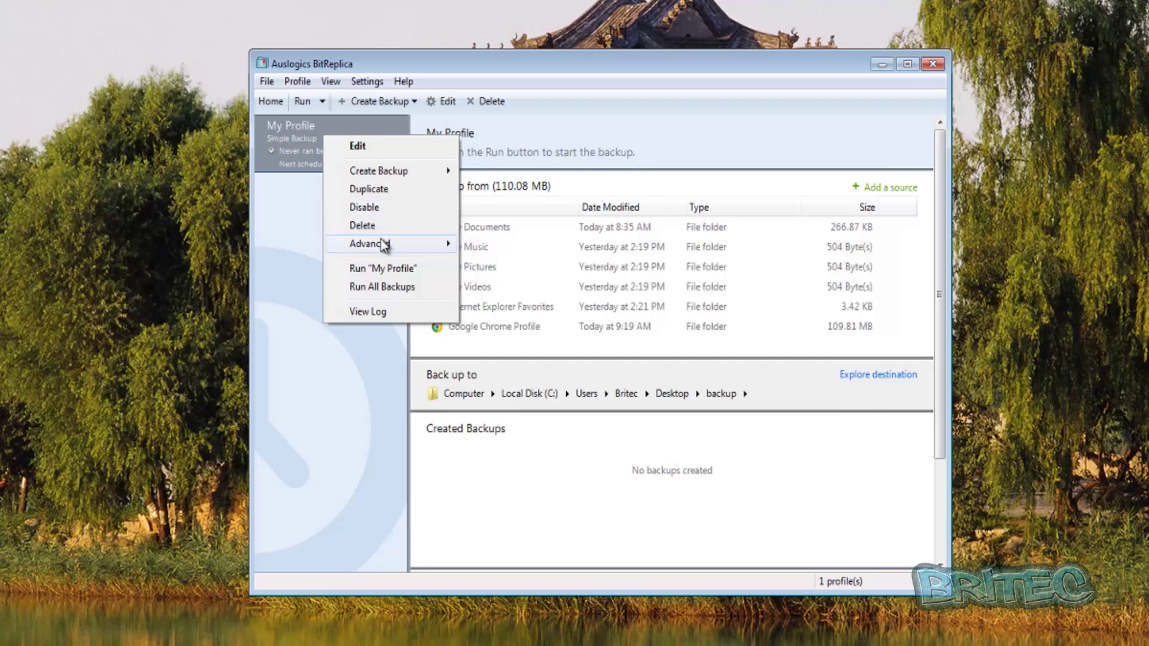
mouse_move(383, 246)
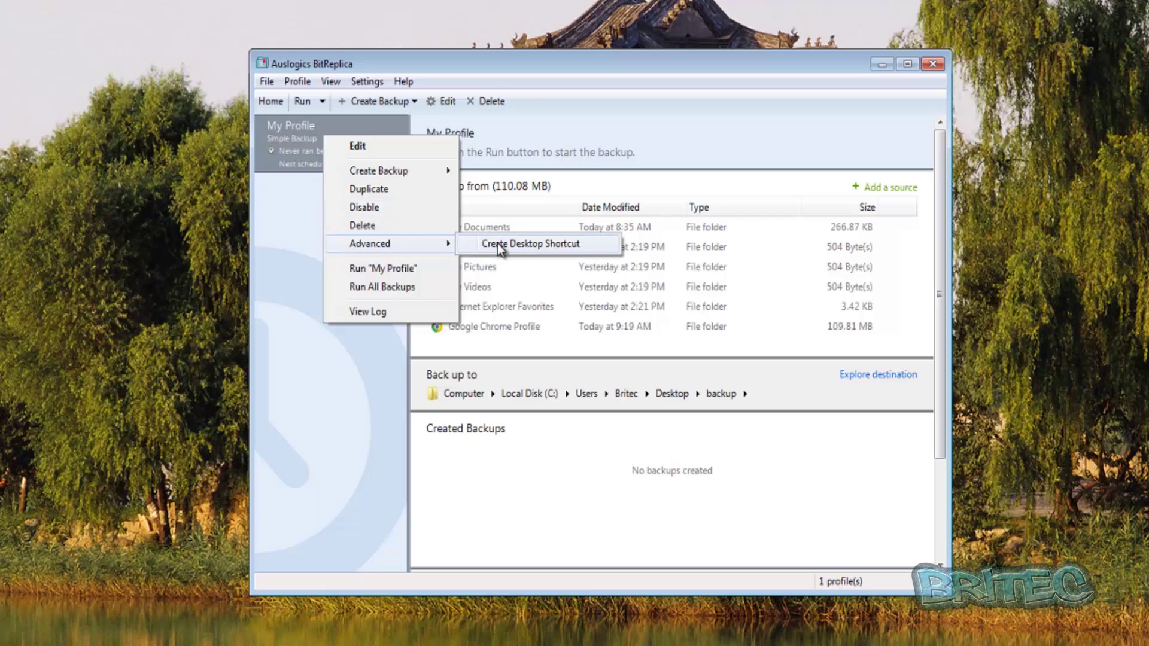
click(385, 289)
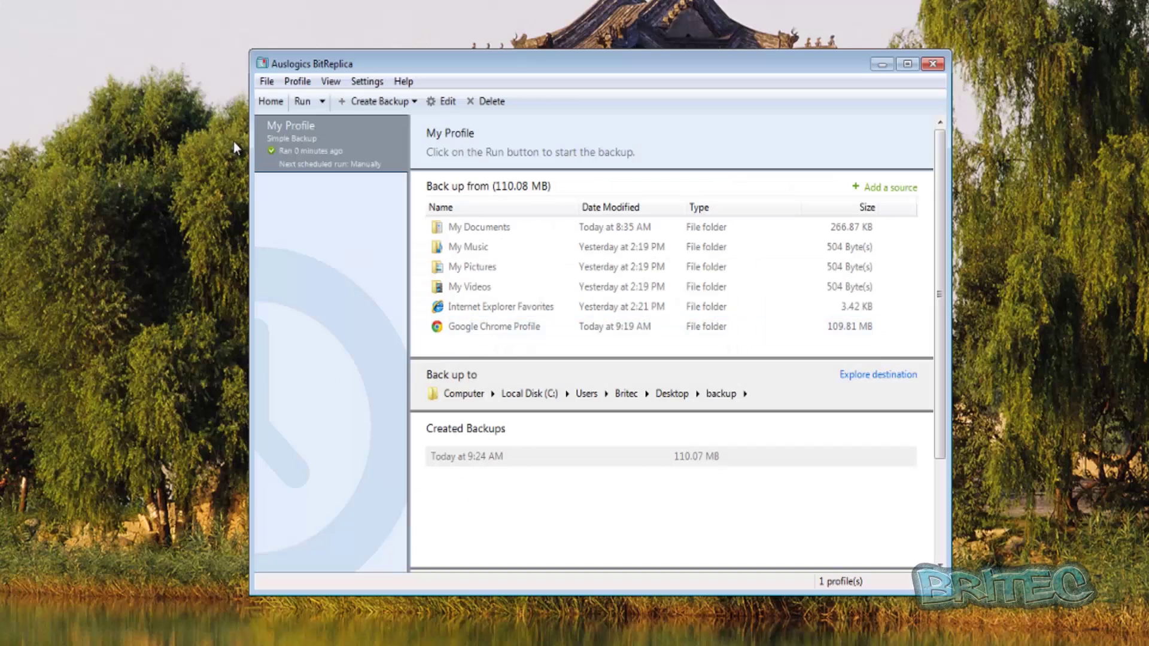
right_click(294, 139)
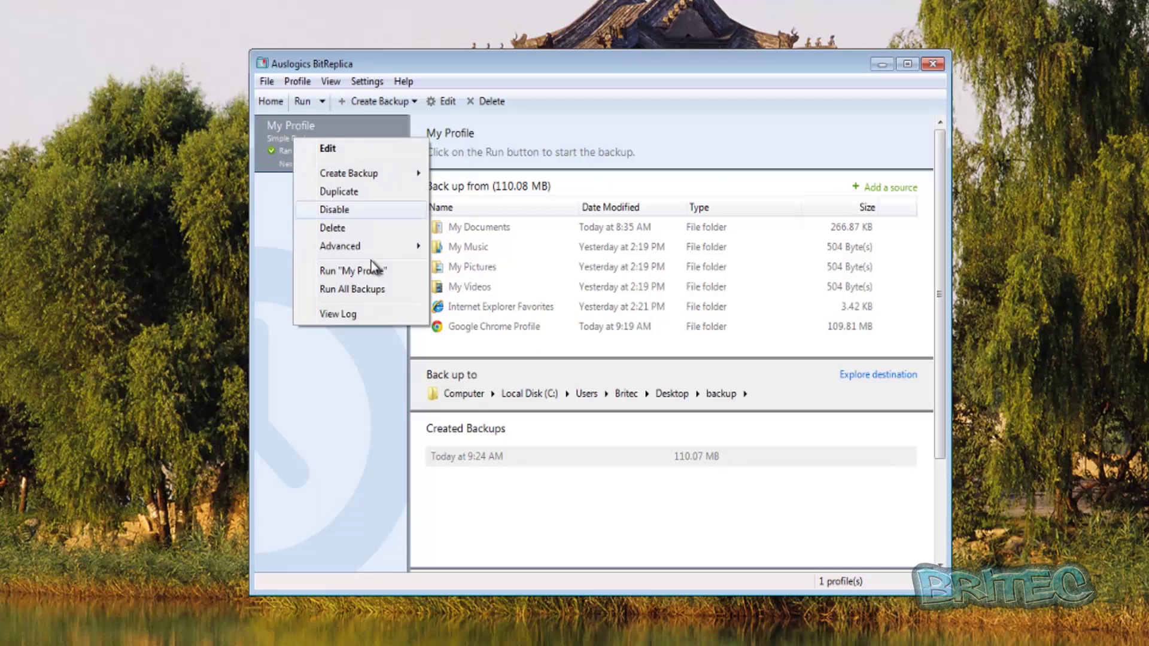
click(361, 291)
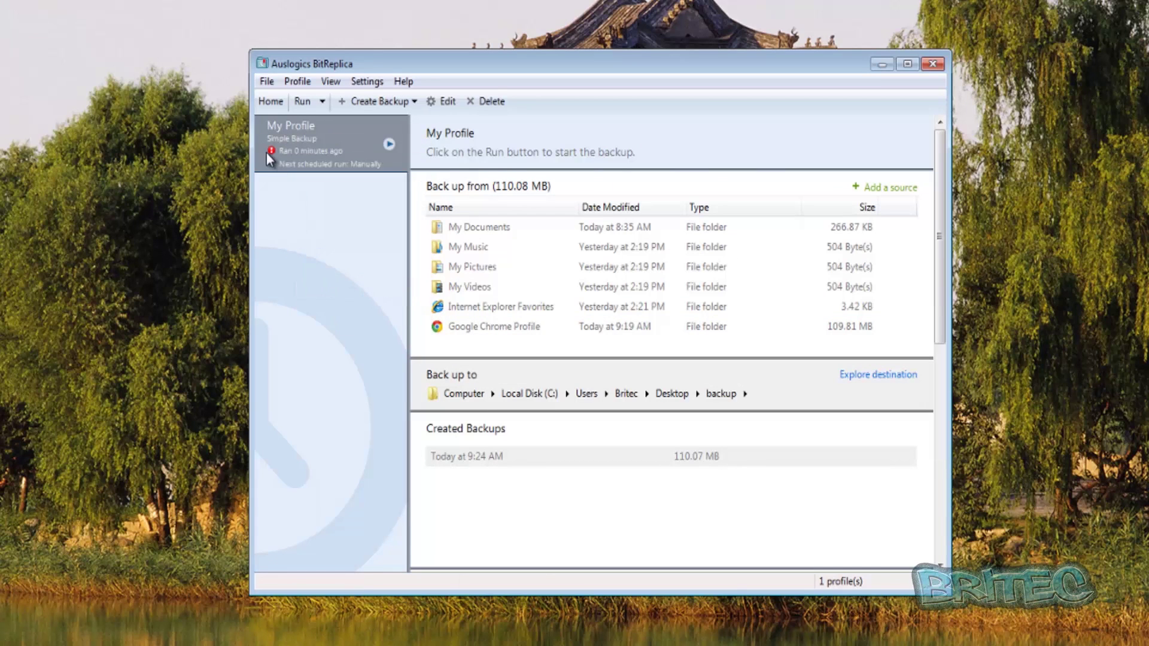
View the My Profile log, clear all of its records and close the log.
right_click(299, 146)
click(356, 322)
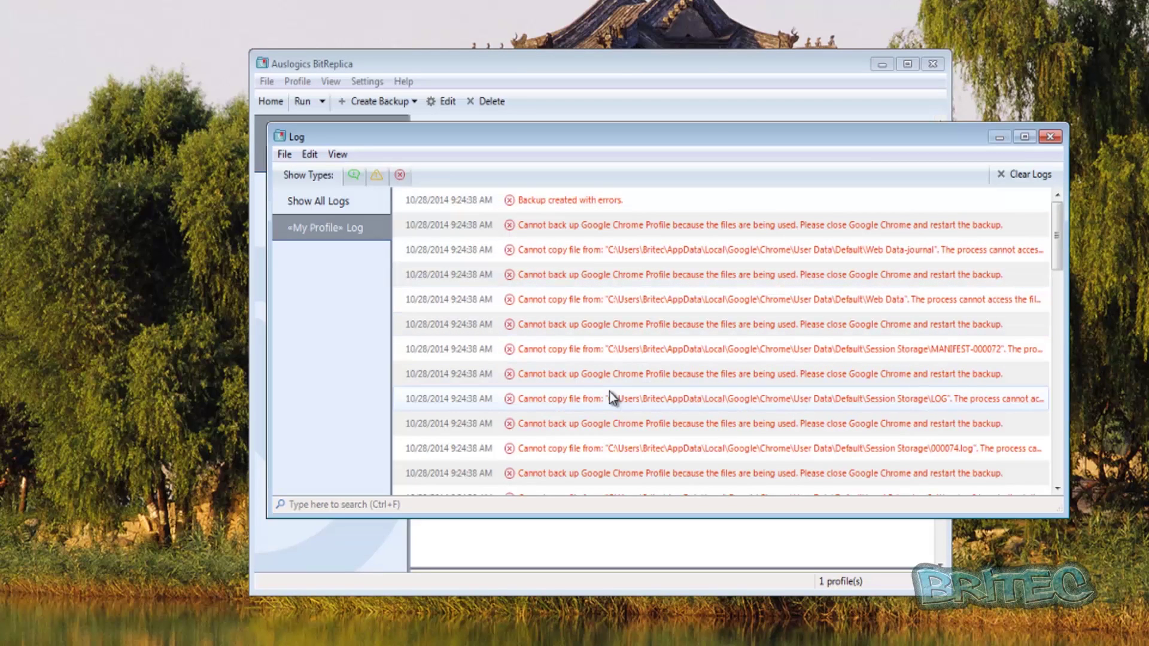
click(1044, 177)
click(713, 331)
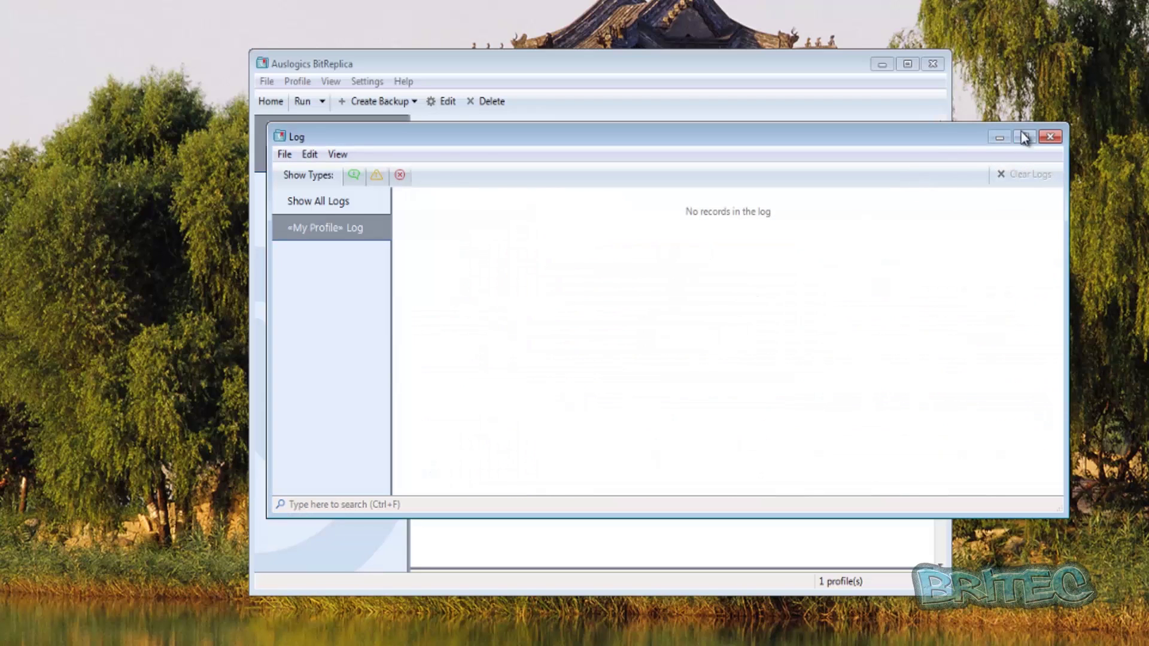
click(1051, 137)
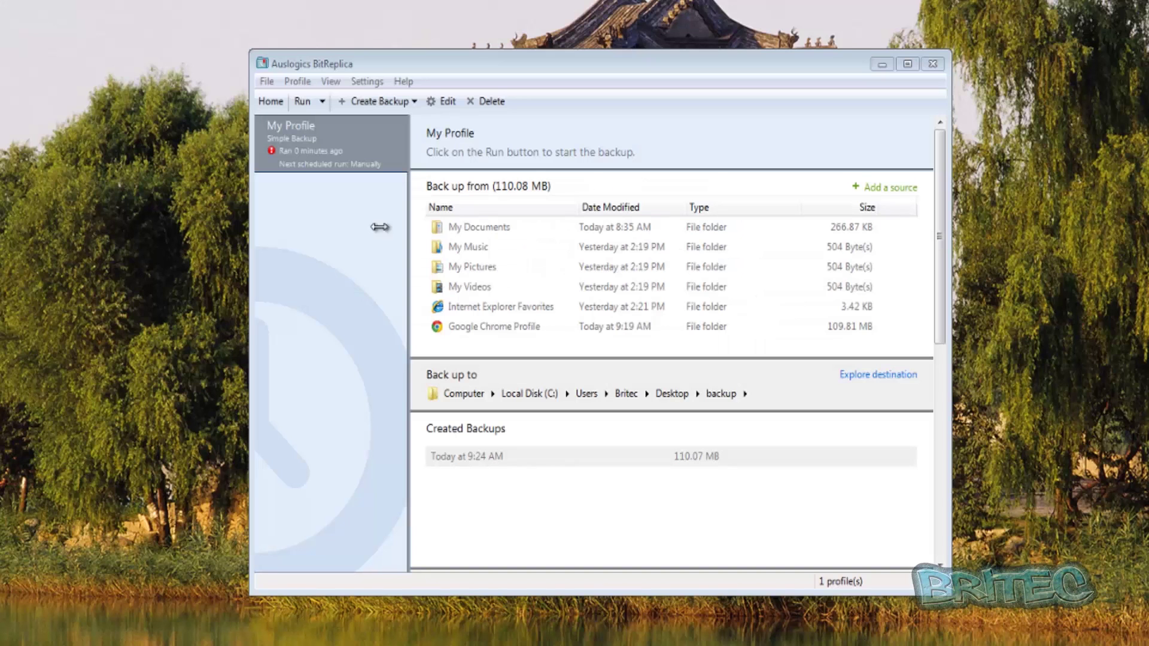
Rerun all backups with the log cleared.
right_click(303, 138)
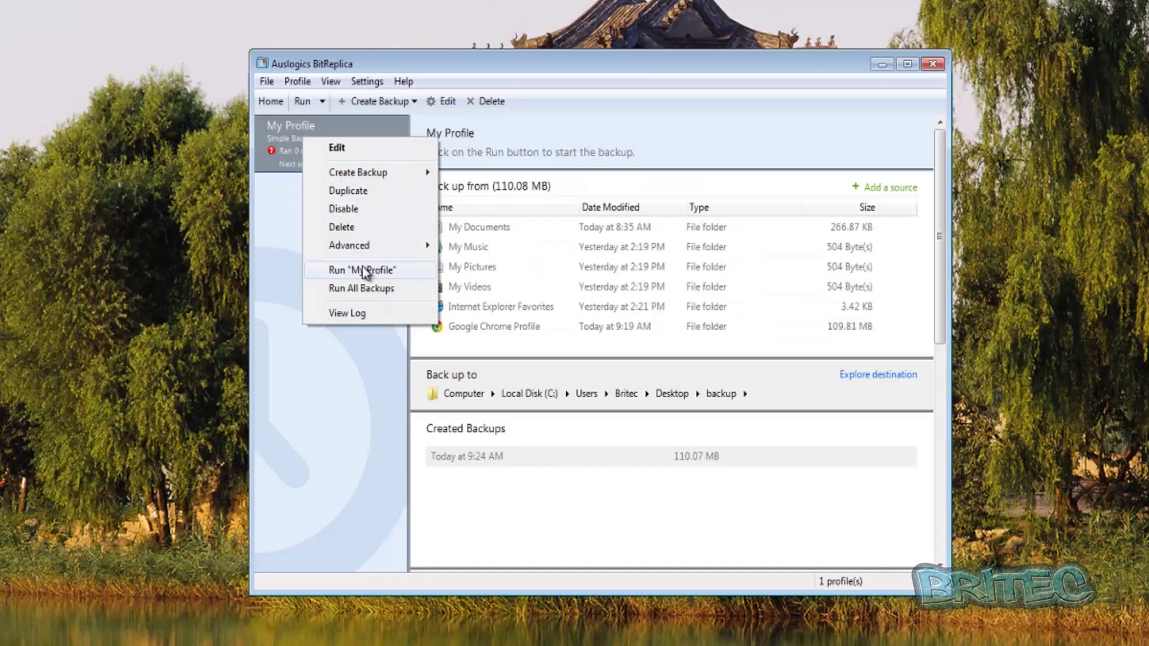
click(361, 288)
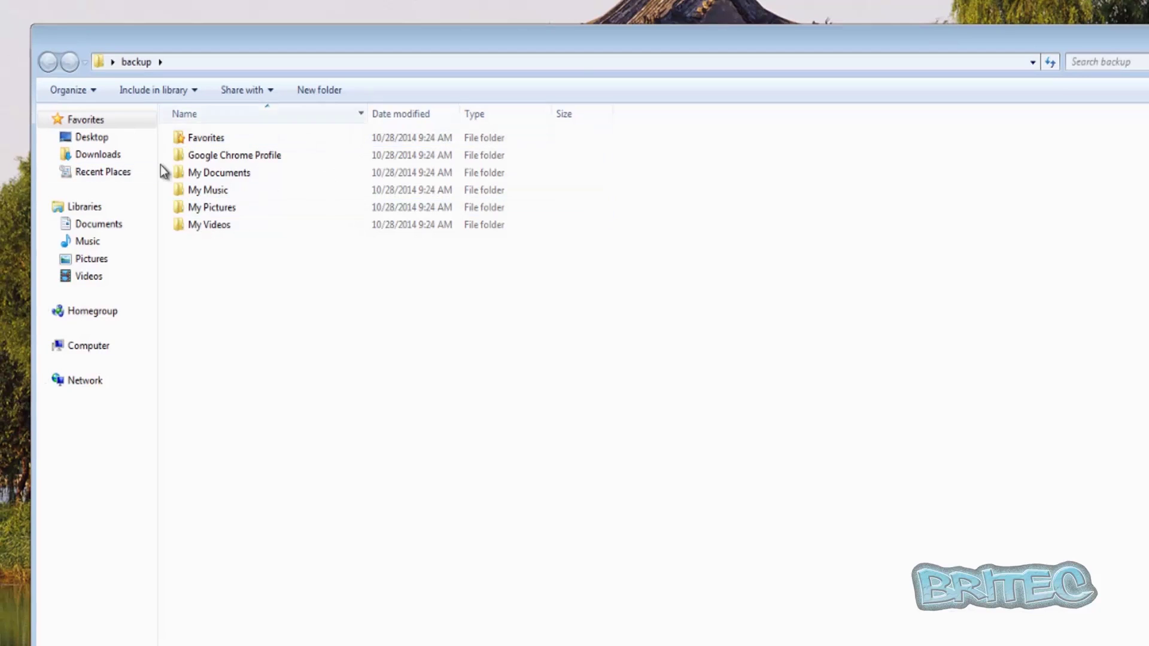
Check the contents of My Documents in the backup folder, close the folder window and return to the backup program's home page.
double_click(235, 174)
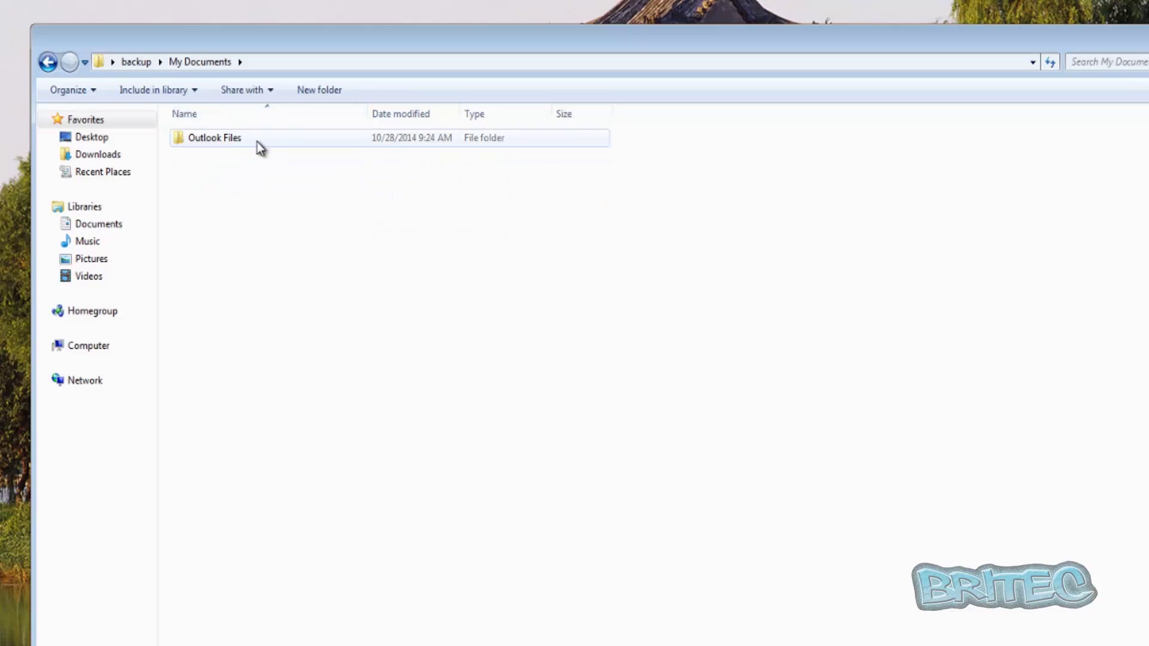
click(52, 68)
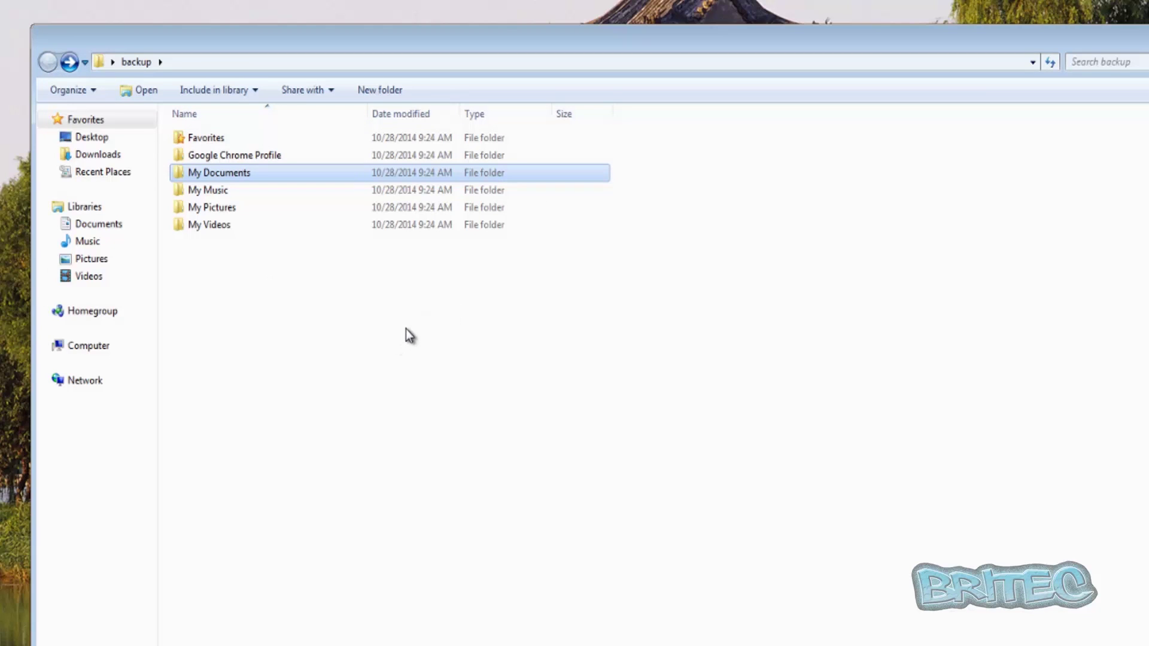
key(alt+F4)
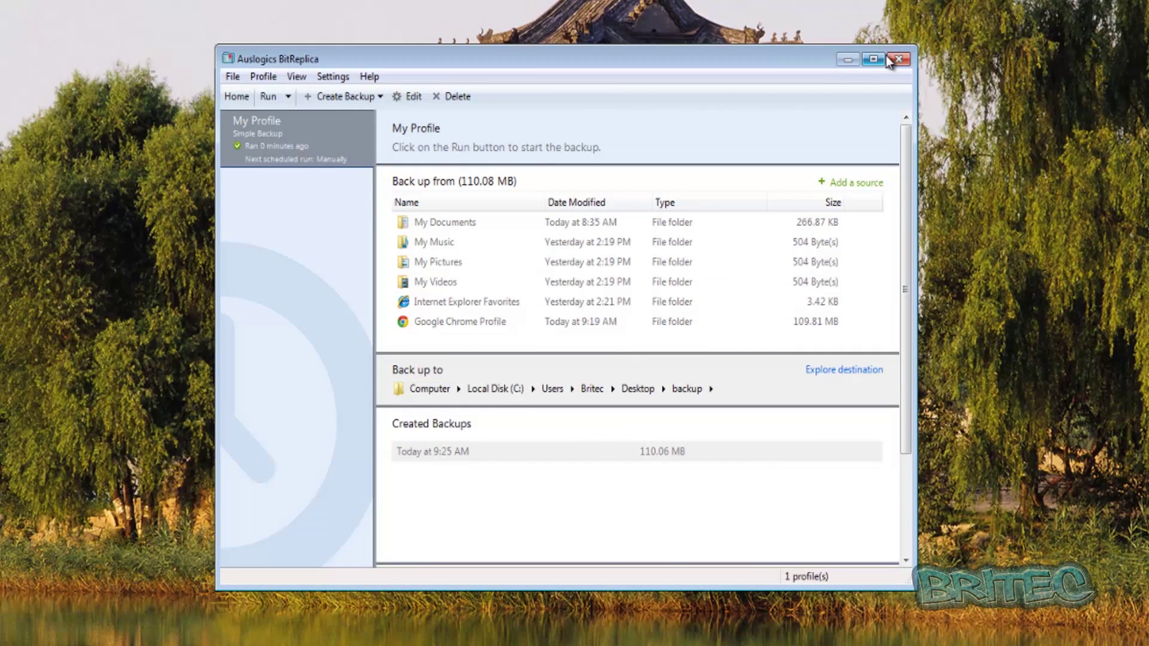
click(236, 96)
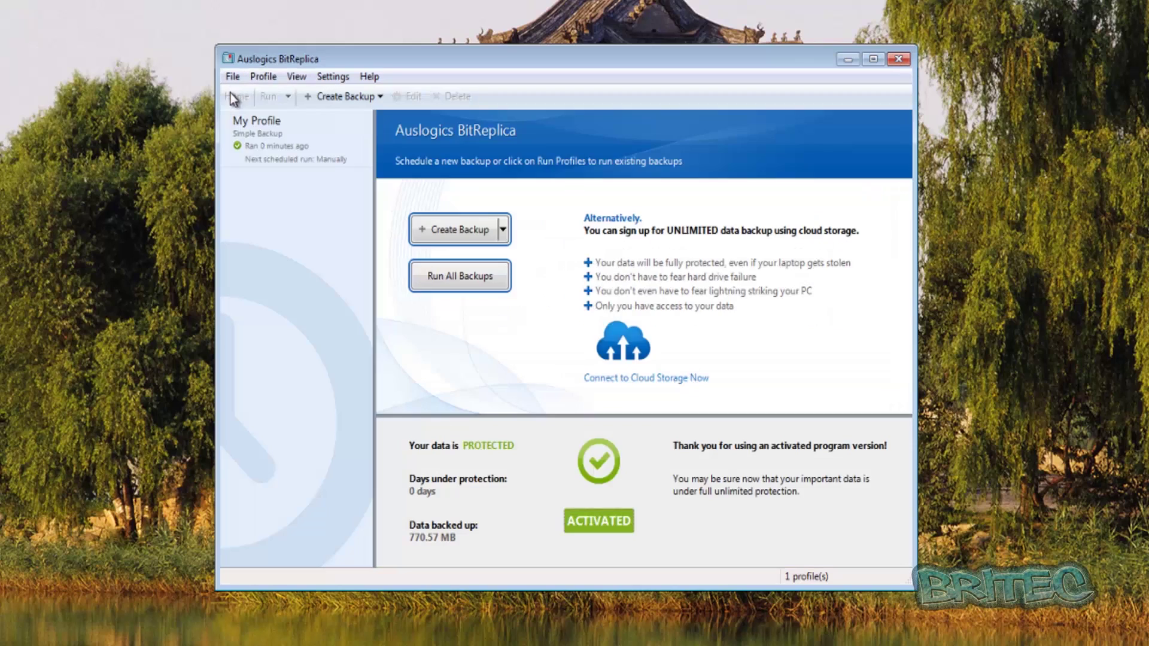